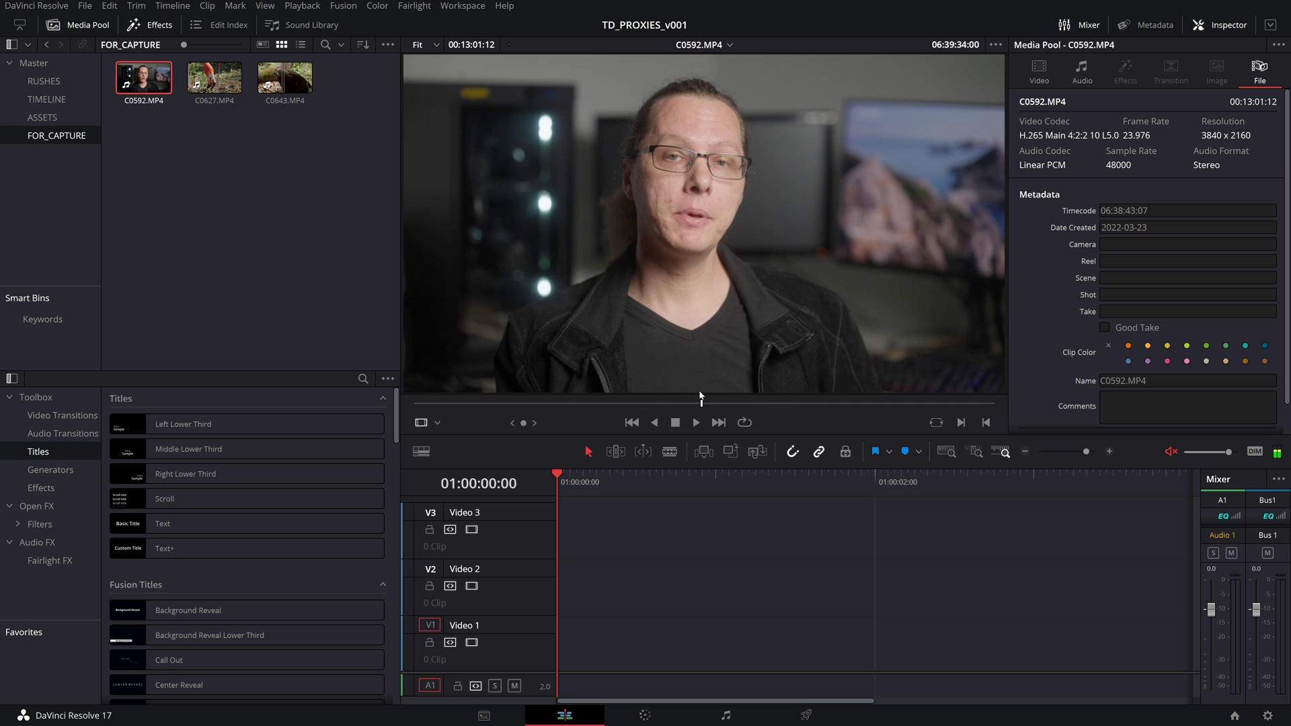
Jump back and forth through the C0592 clip in the viewer.
left_click(760, 403)
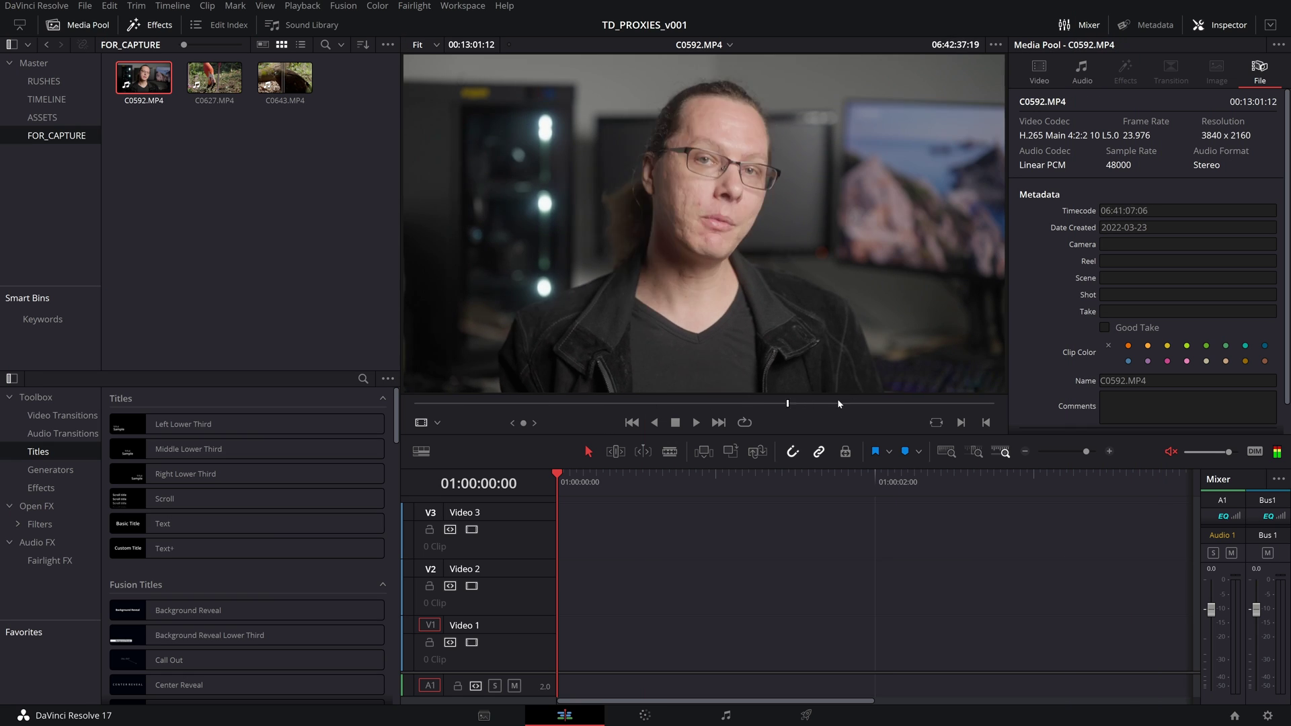
left_click(551, 404)
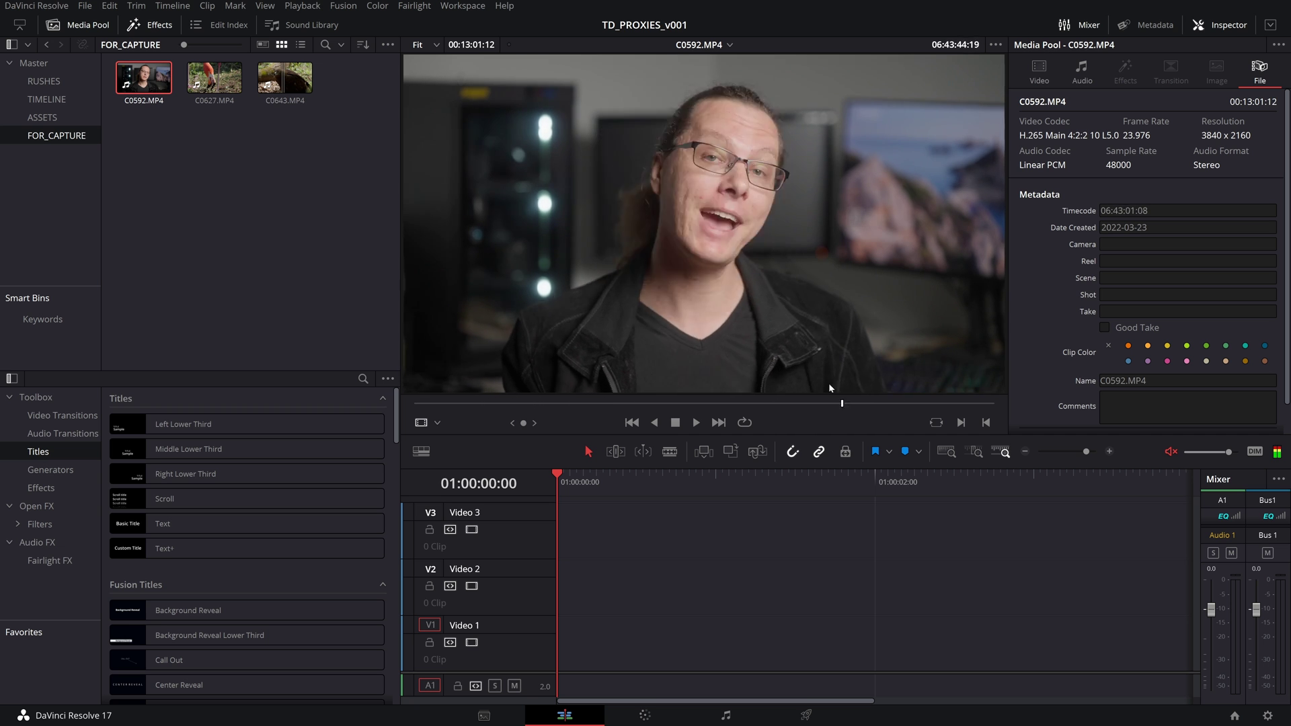
left_click(465, 402)
left_click(796, 403)
left_click(696, 403)
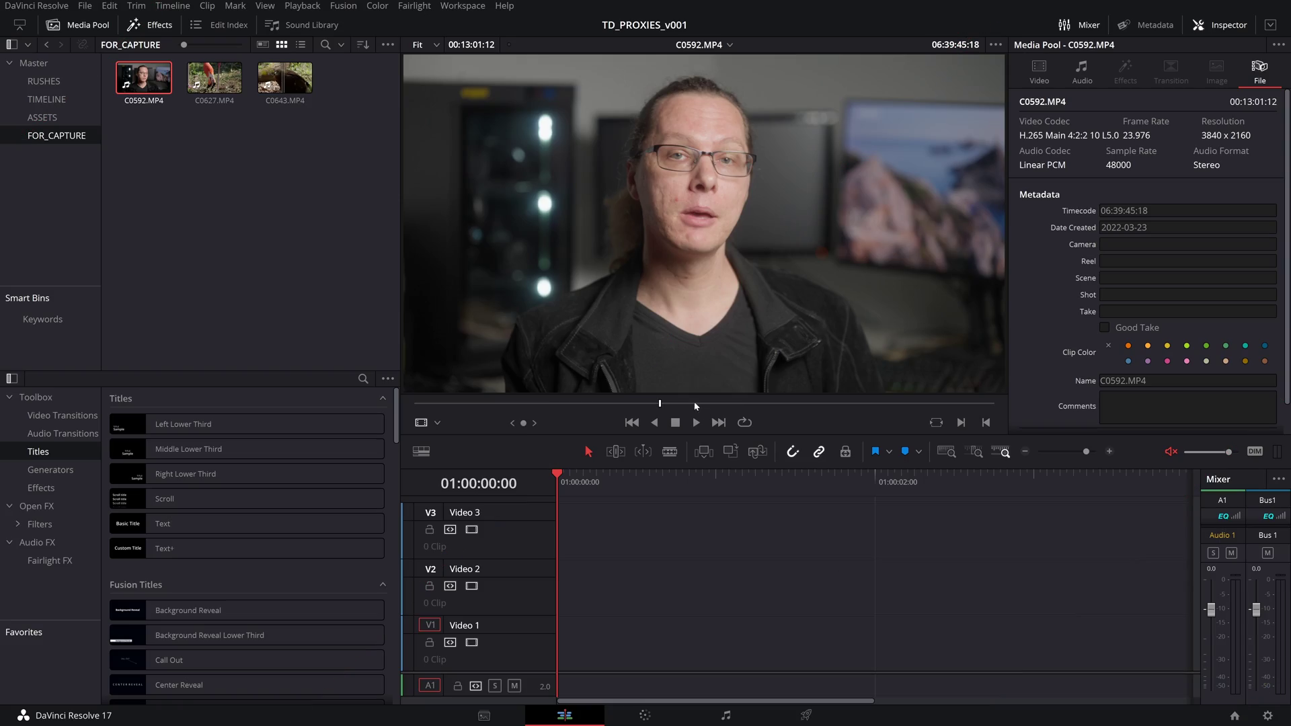
Scrub C0592, briefly preview the flamingo clip C0627, then reload C0592 into the viewer.
left_click_drag(856, 407, 711, 403)
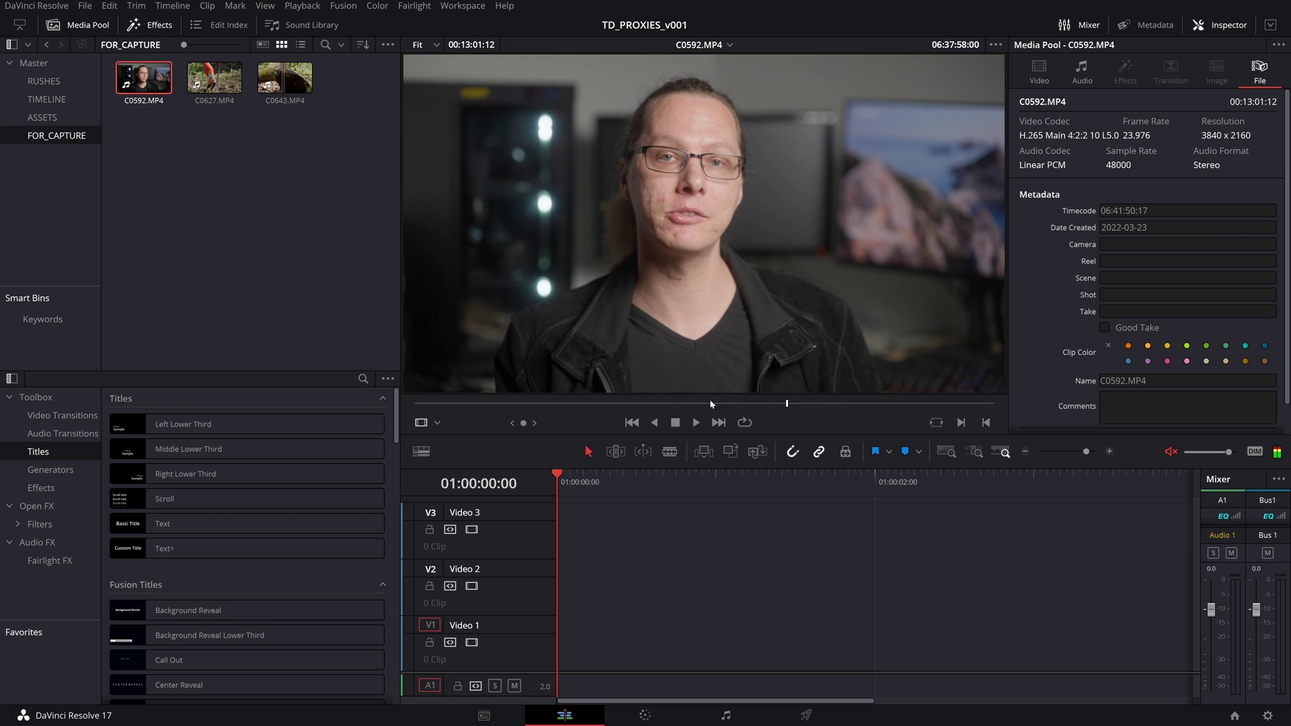
left_click_drag(625, 417, 671, 327)
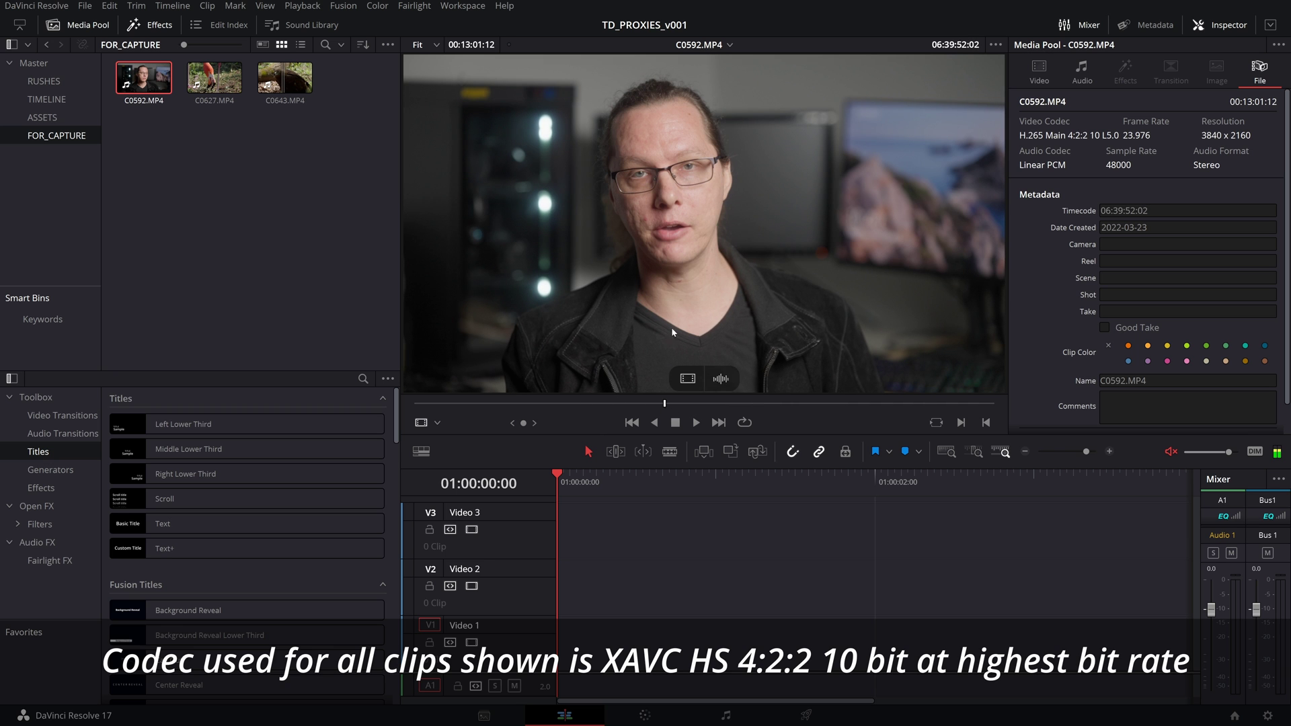
left_click(215, 77)
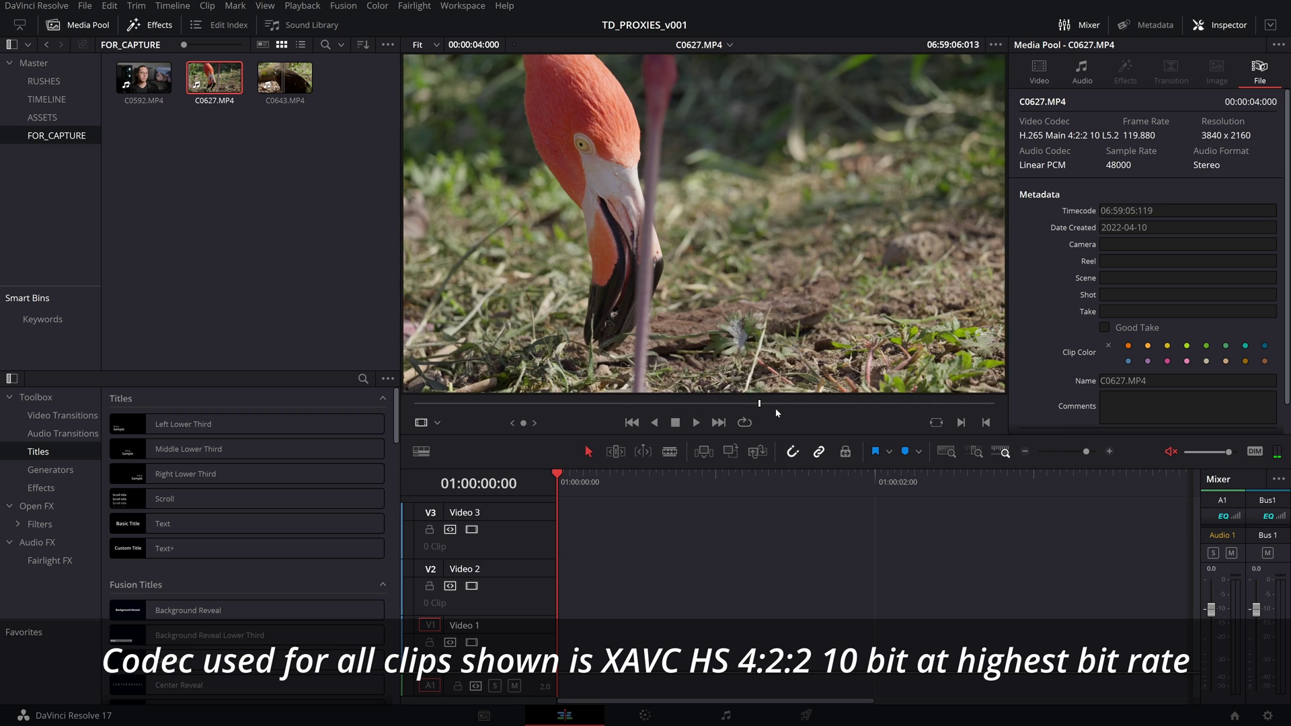
left_click_drag(763, 413, 577, 397)
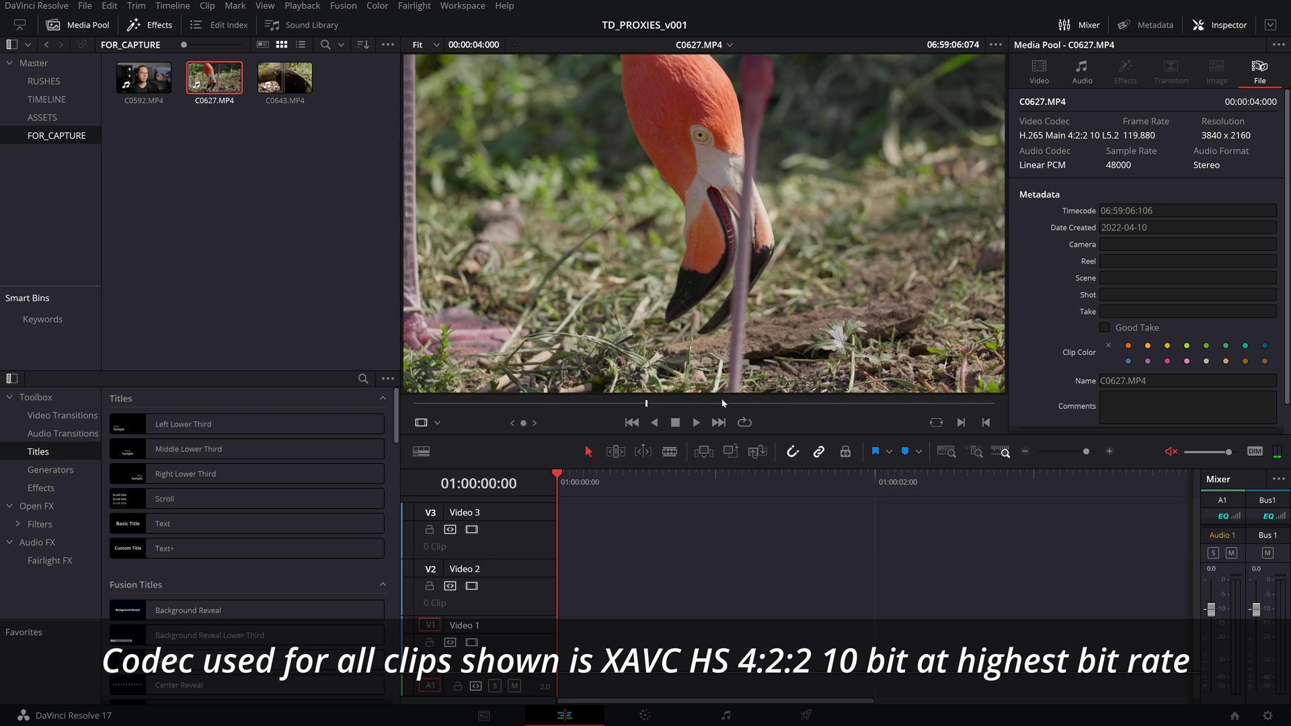
left_click(144, 77)
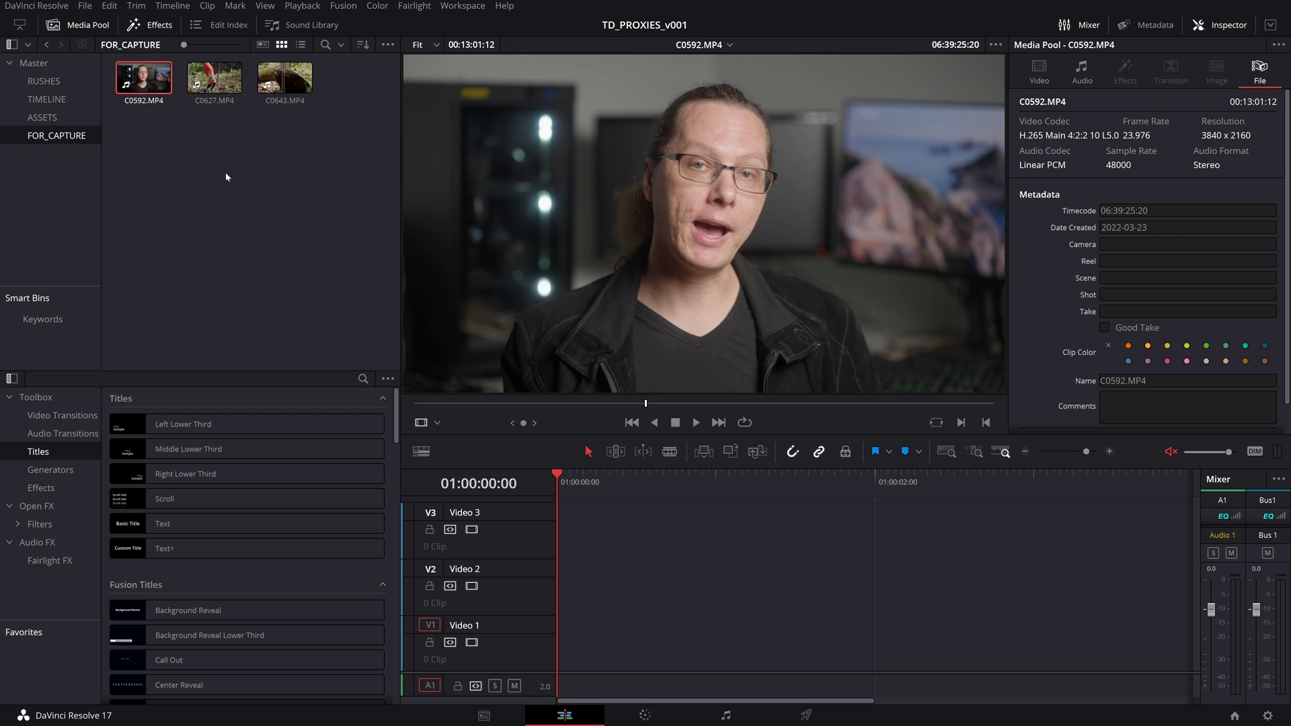
Link C0592.MP4 to the proxy C0592S03.MP4 from the PROXIES > PROXY folder.
right_click(142, 86)
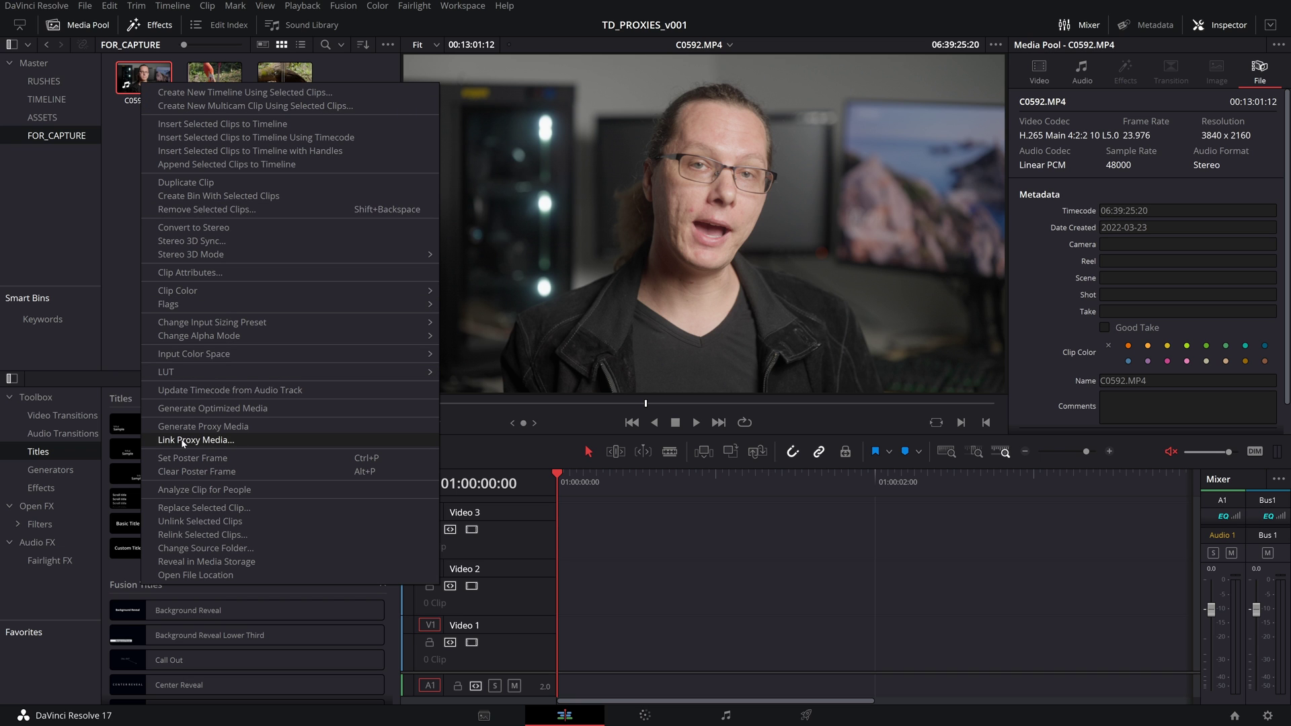
left_click(210, 443)
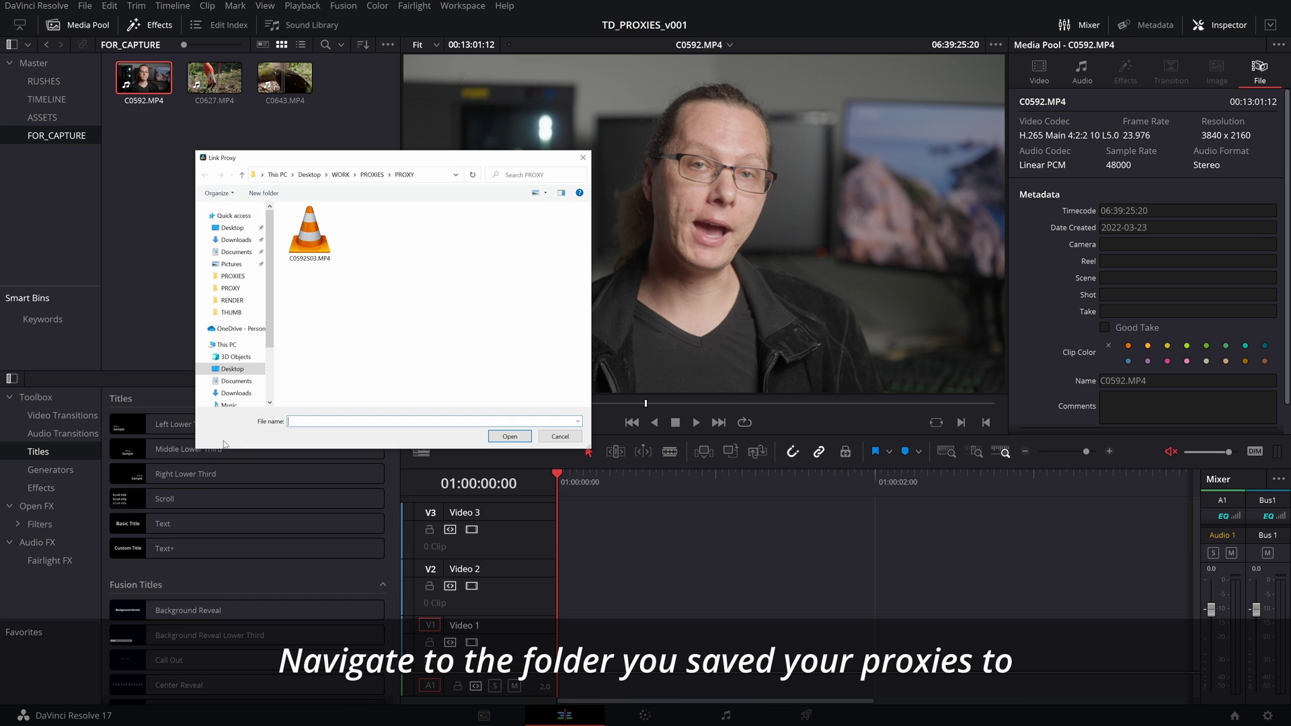
left_click_drag(453, 148, 484, 145)
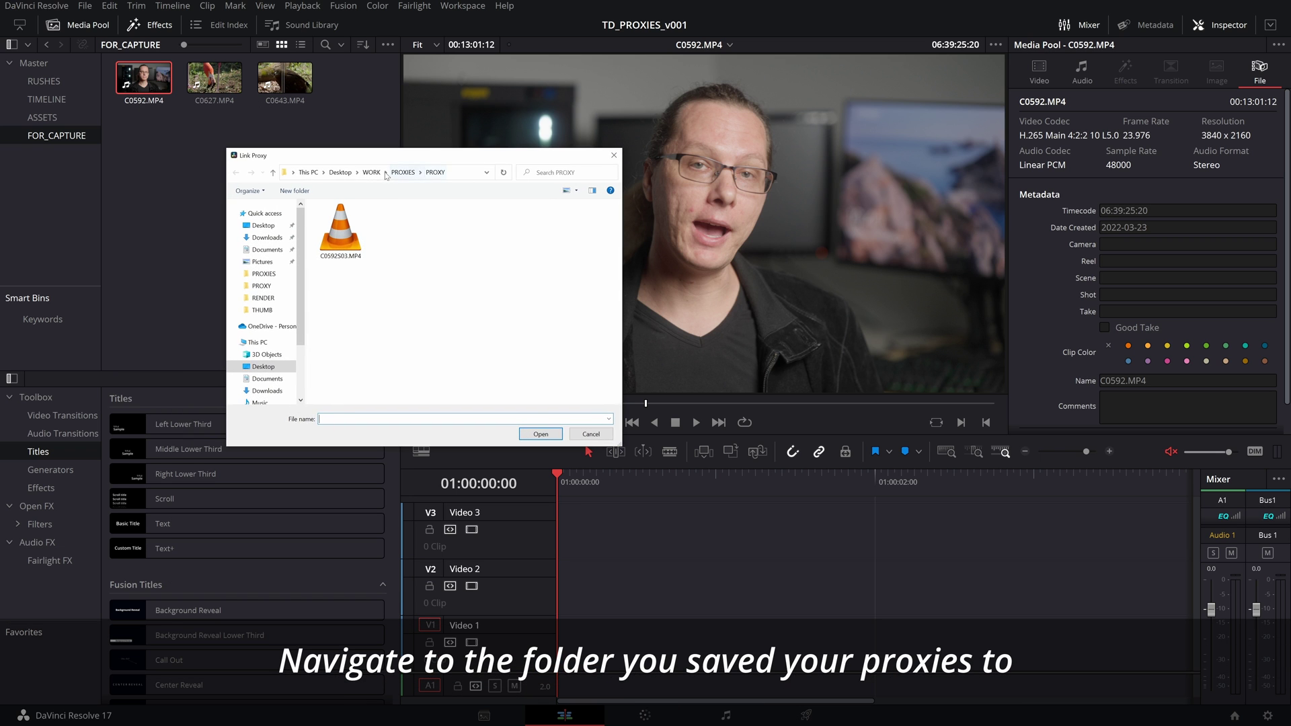
left_click(371, 172)
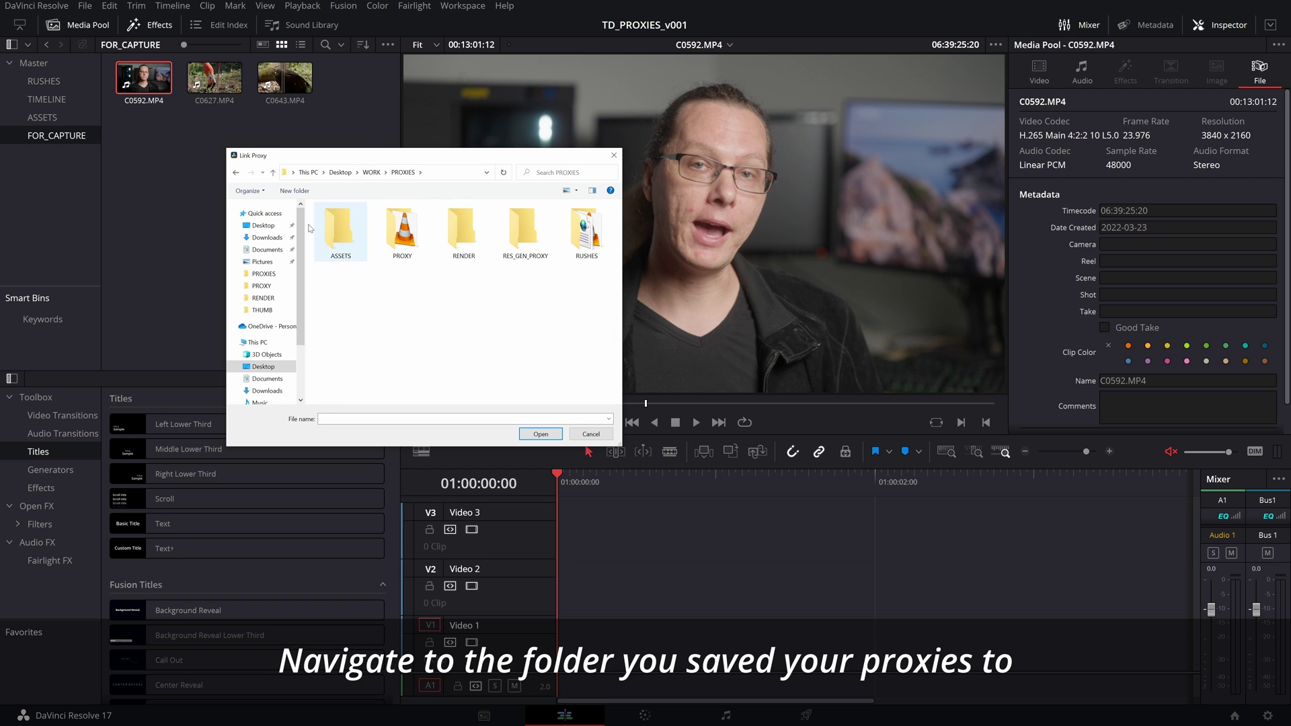
scroll(346, 219, "down", 3)
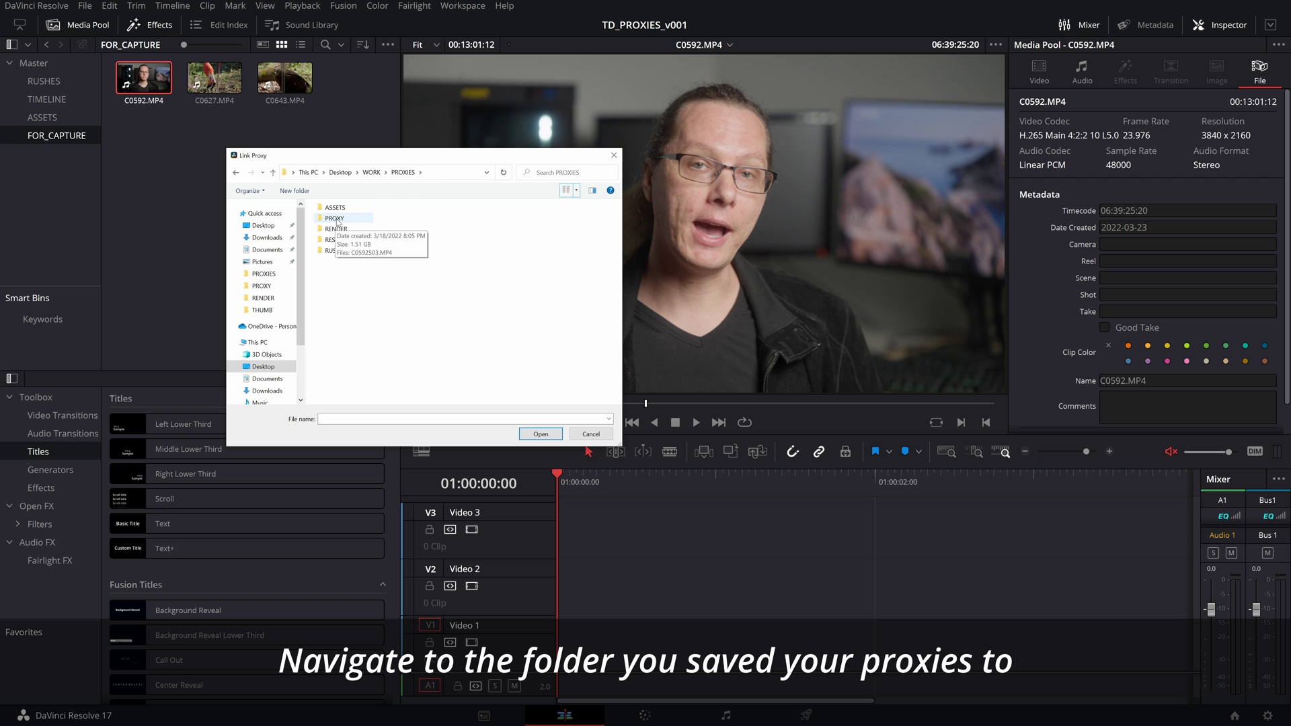
double_click(334, 218)
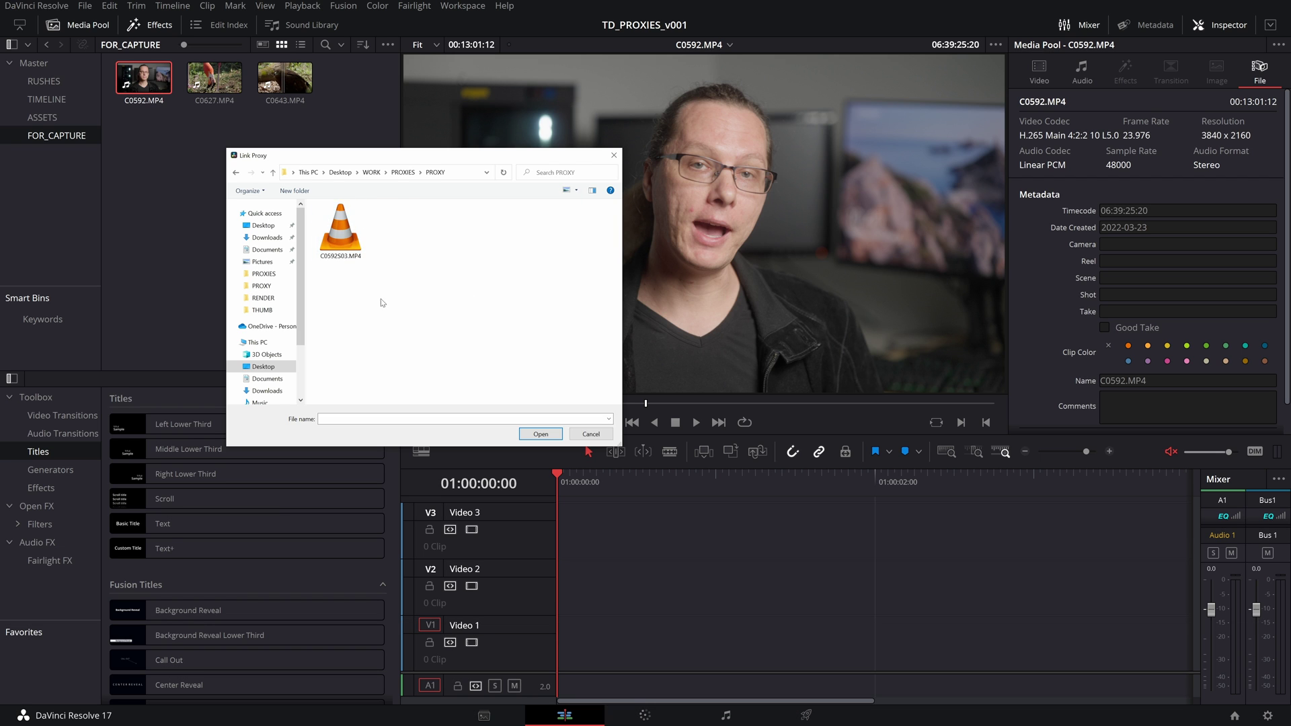
left_click_drag(427, 158, 477, 71)
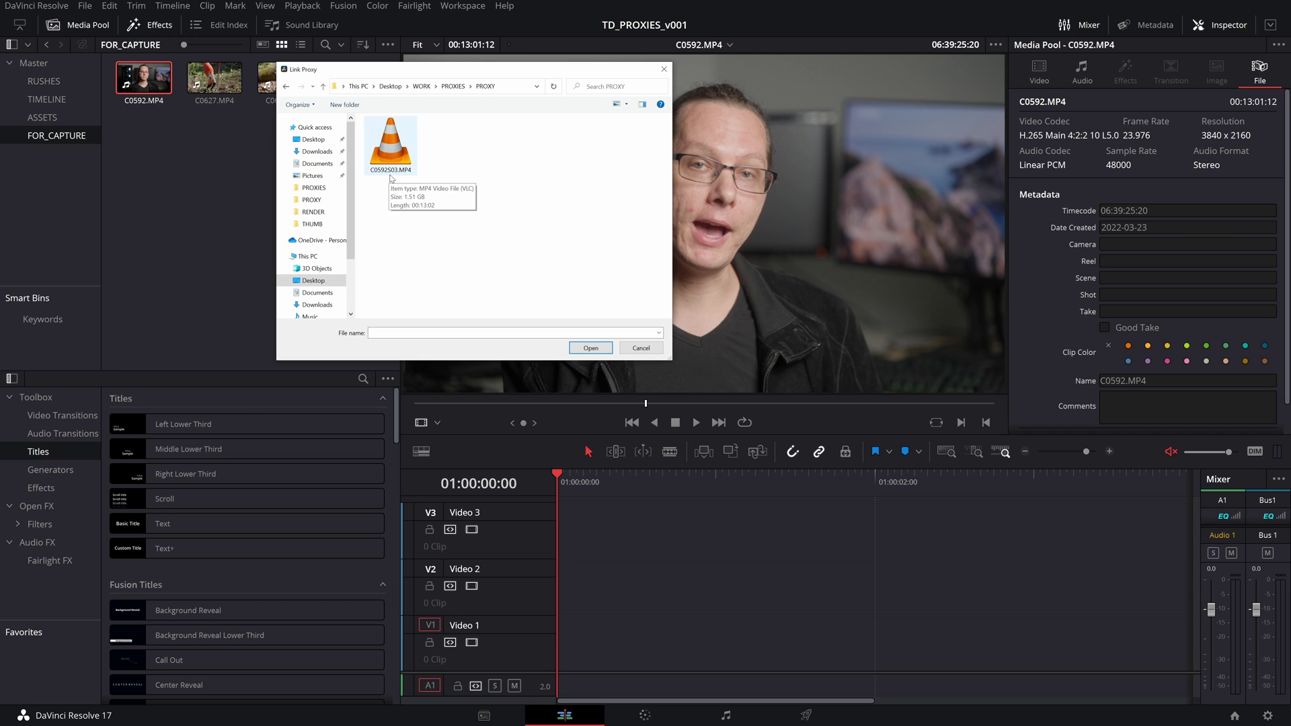
left_click(398, 151)
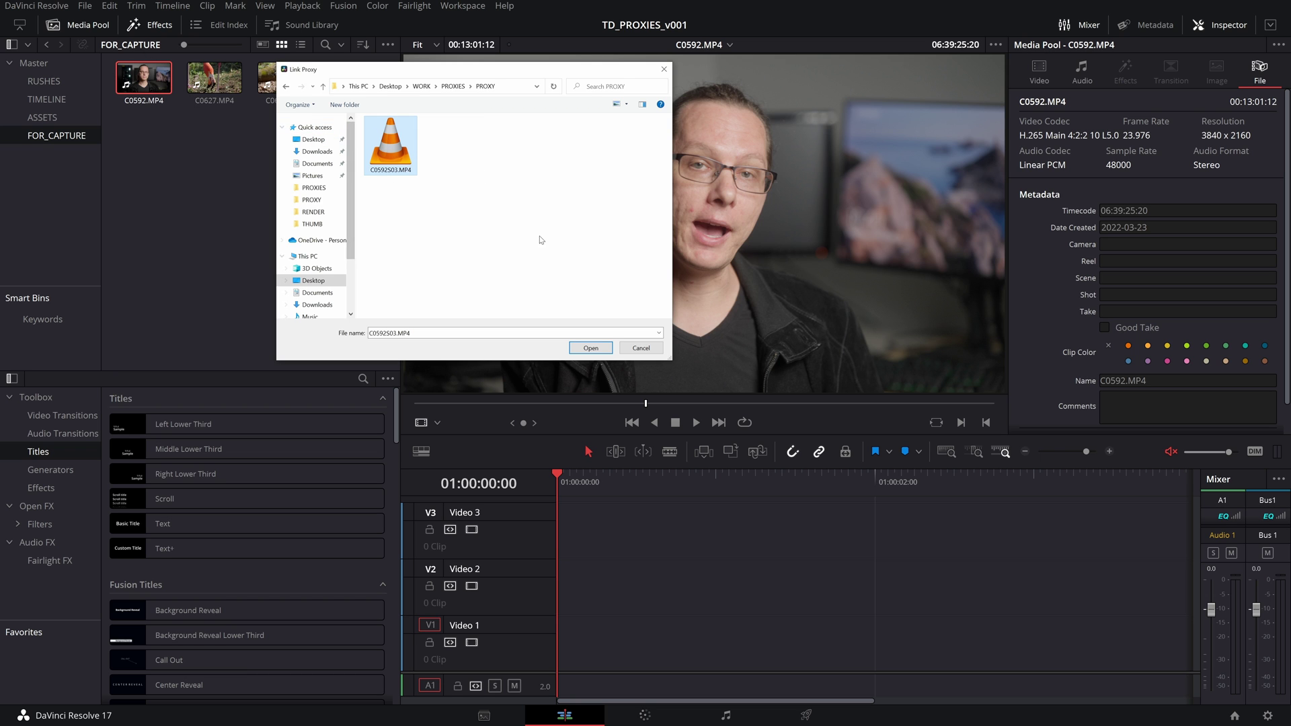
left_click(590, 348)
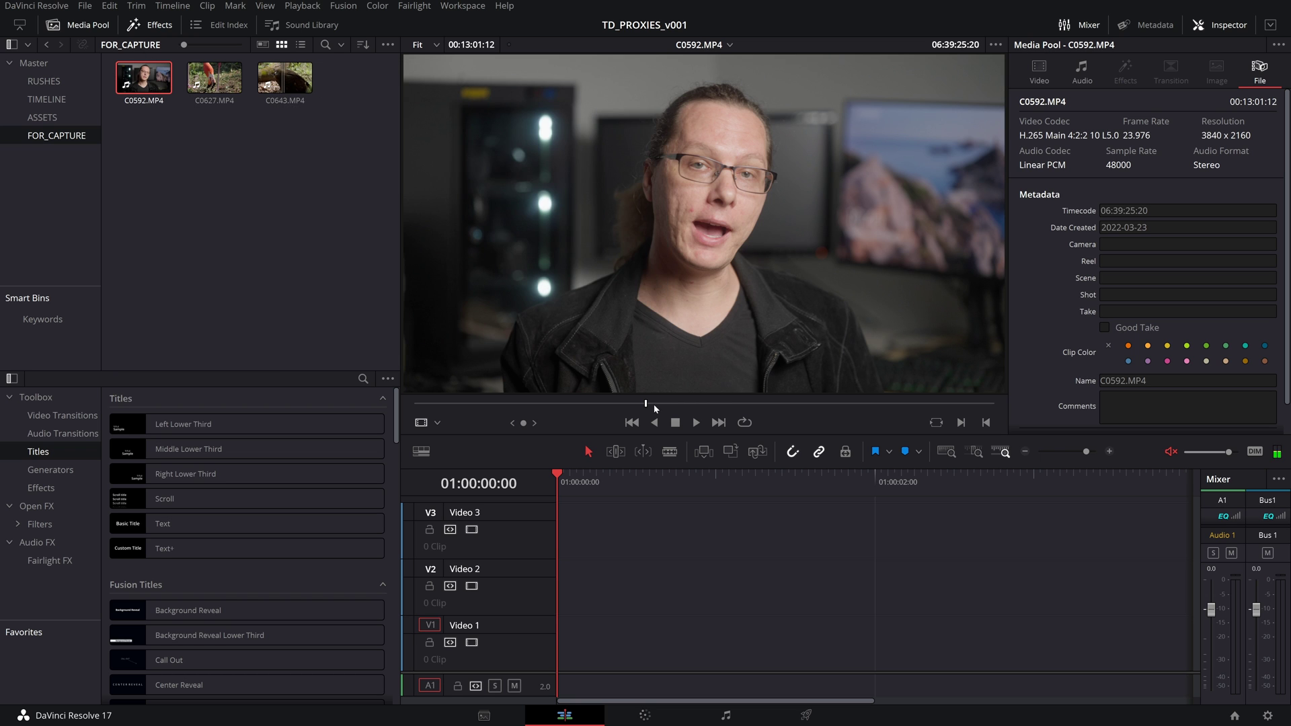
Jump back and forth through the current clip in the viewer.
left_click(757, 403)
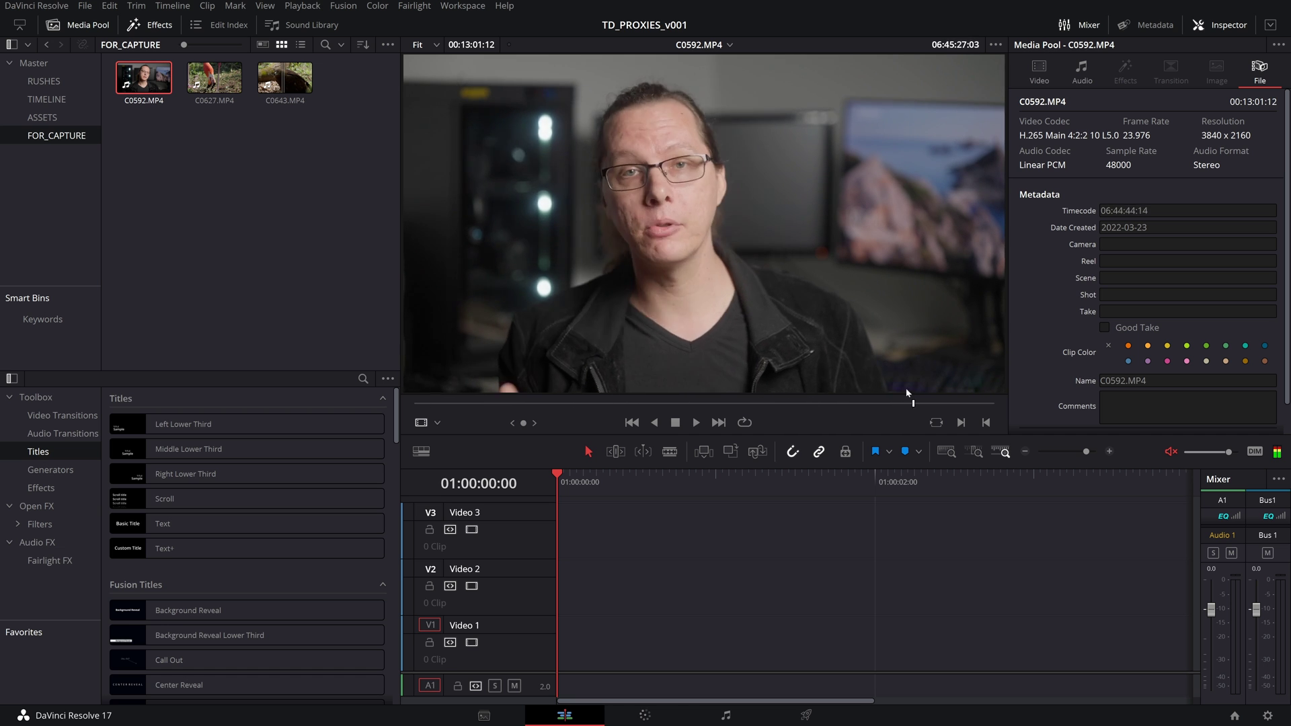
left_click(622, 402)
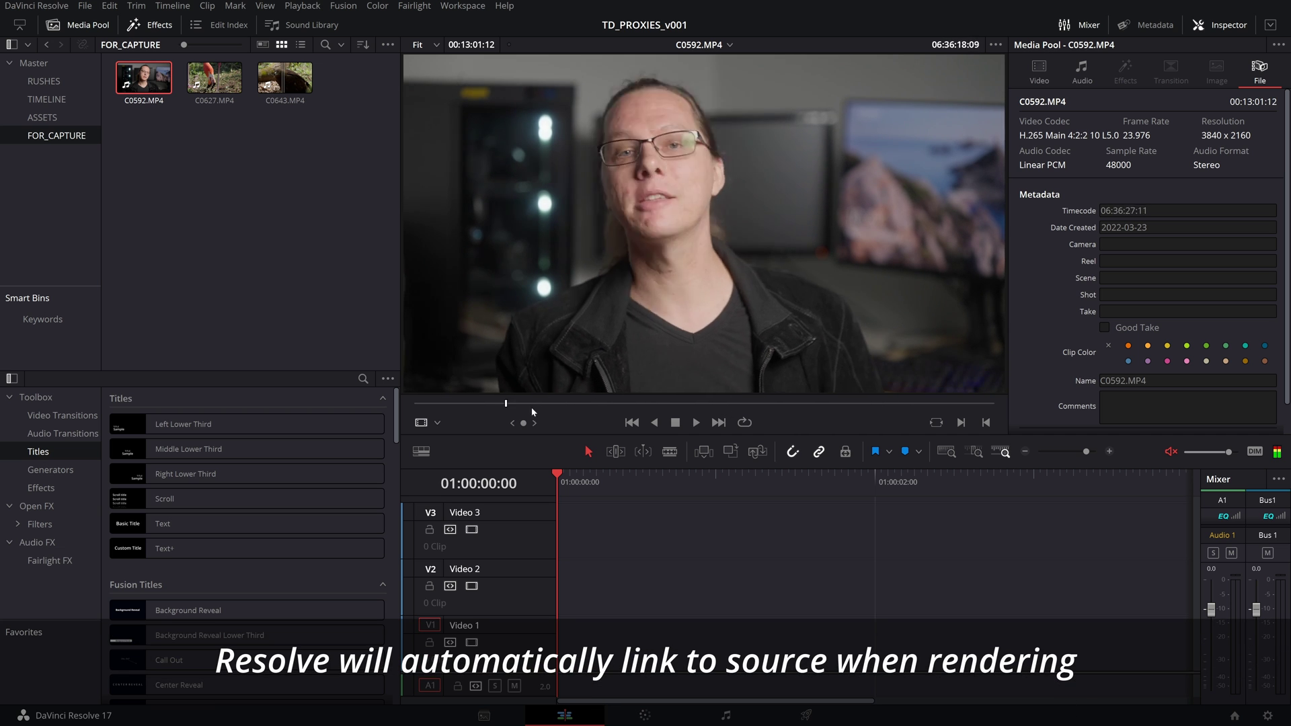
left_click(714, 402)
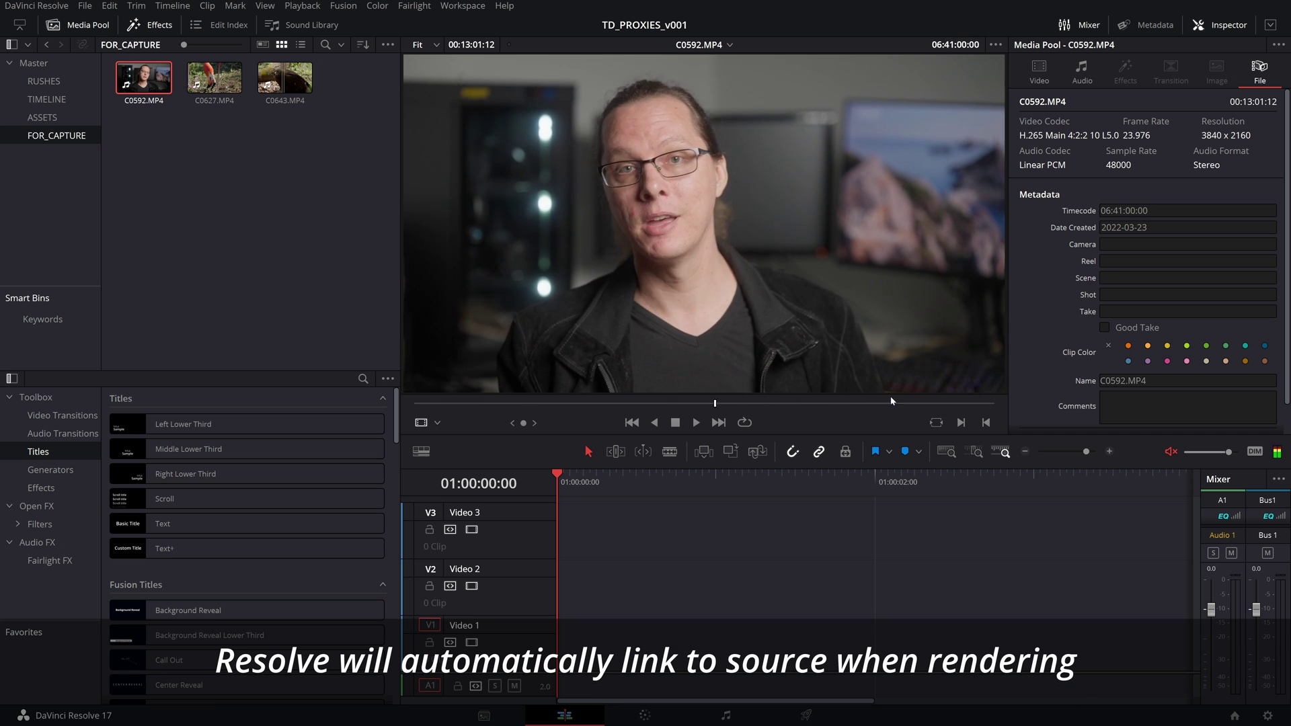
left_click(693, 403)
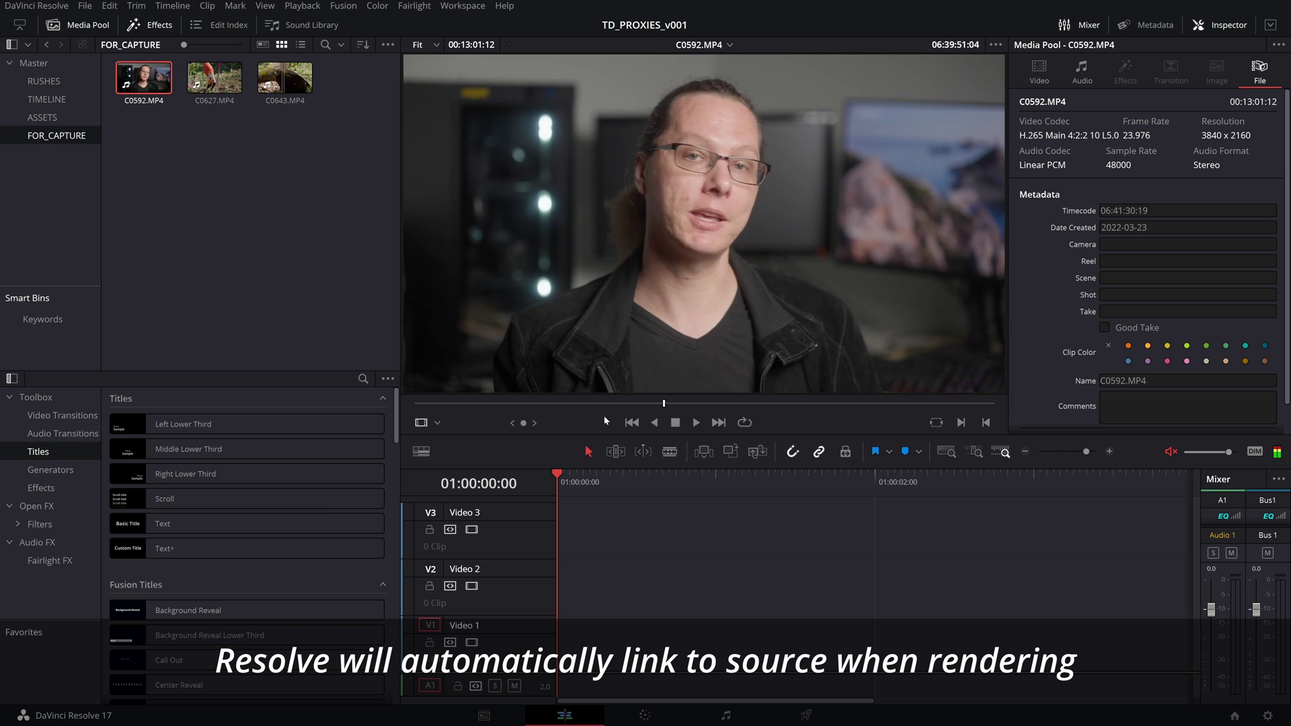
left_click(558, 402)
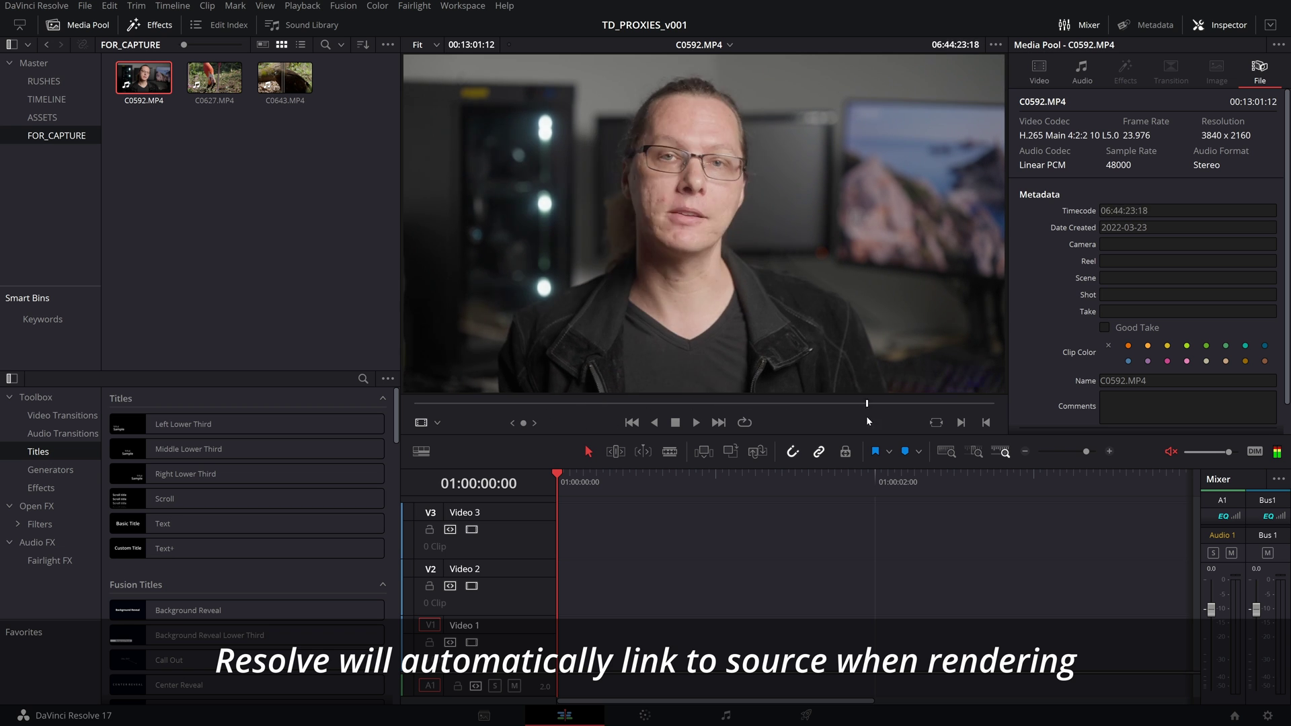
left_click(674, 403)
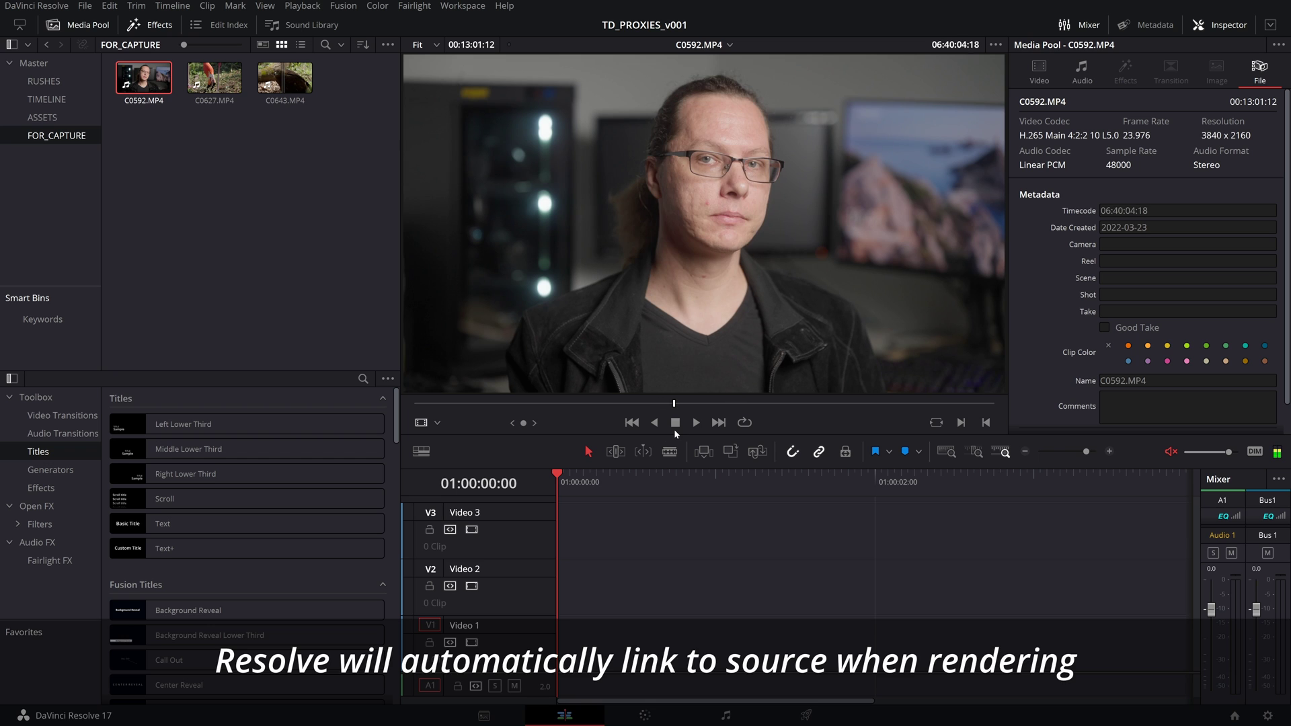
Load and play the 119.88 fps flamingo clip C0627, then open Project Settings.
left_click(214, 77)
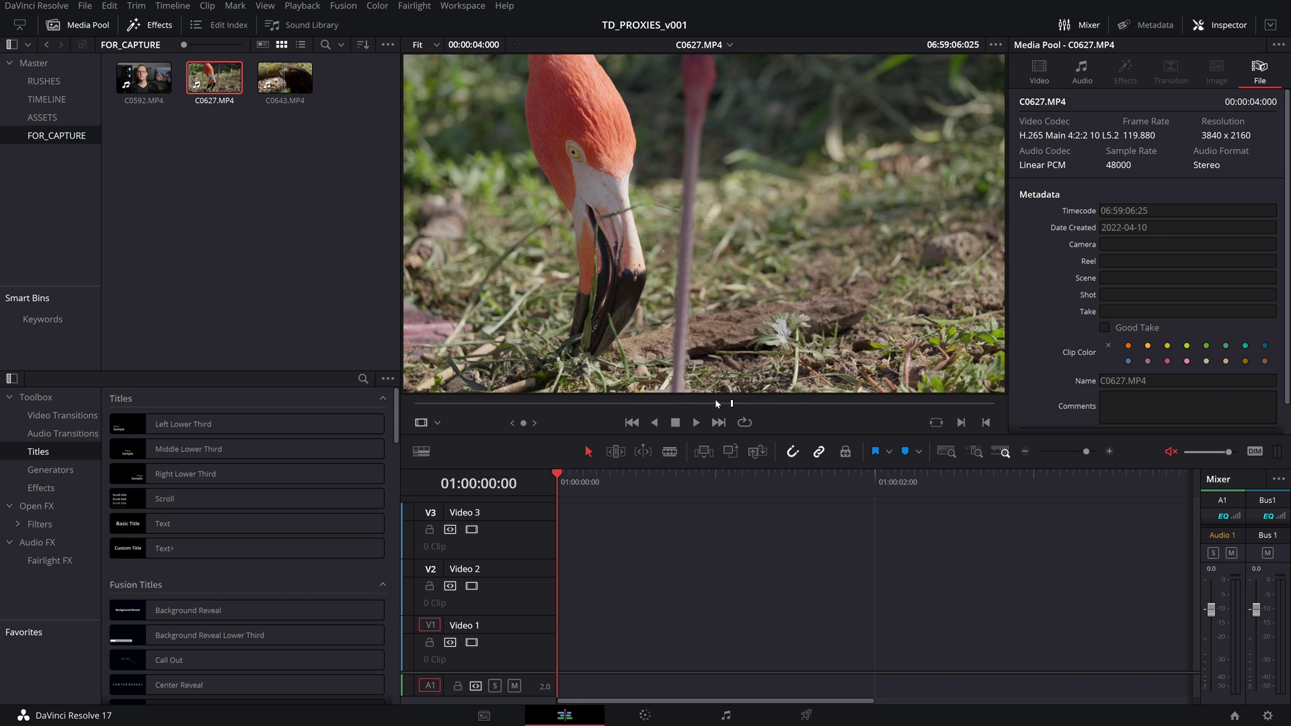
left_click_drag(715, 402, 695, 403)
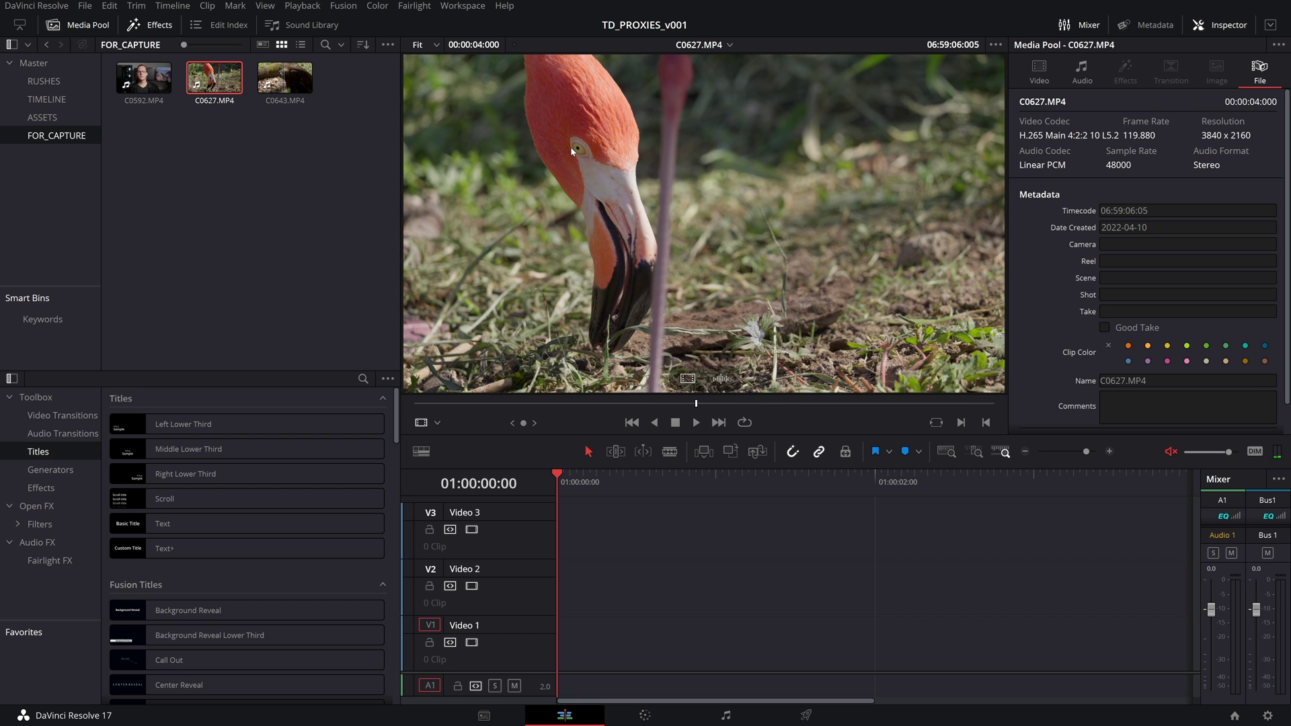
key("space")
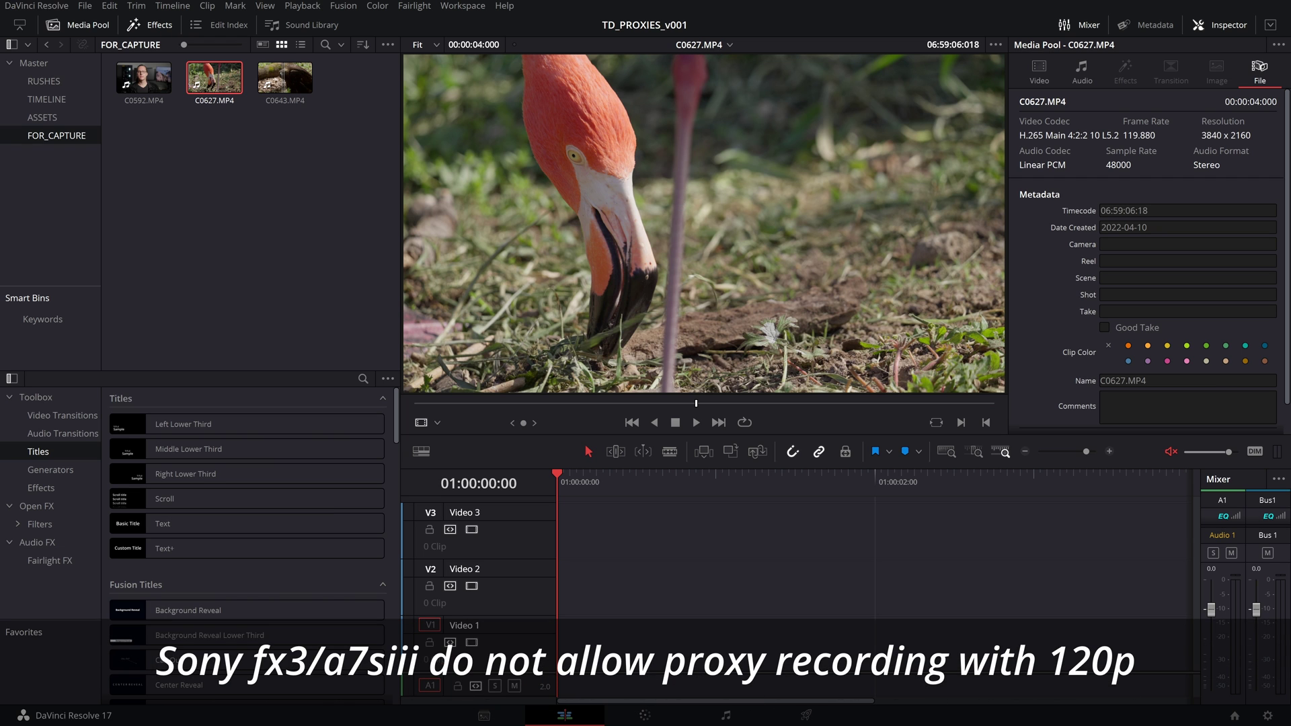
left_click(1269, 717)
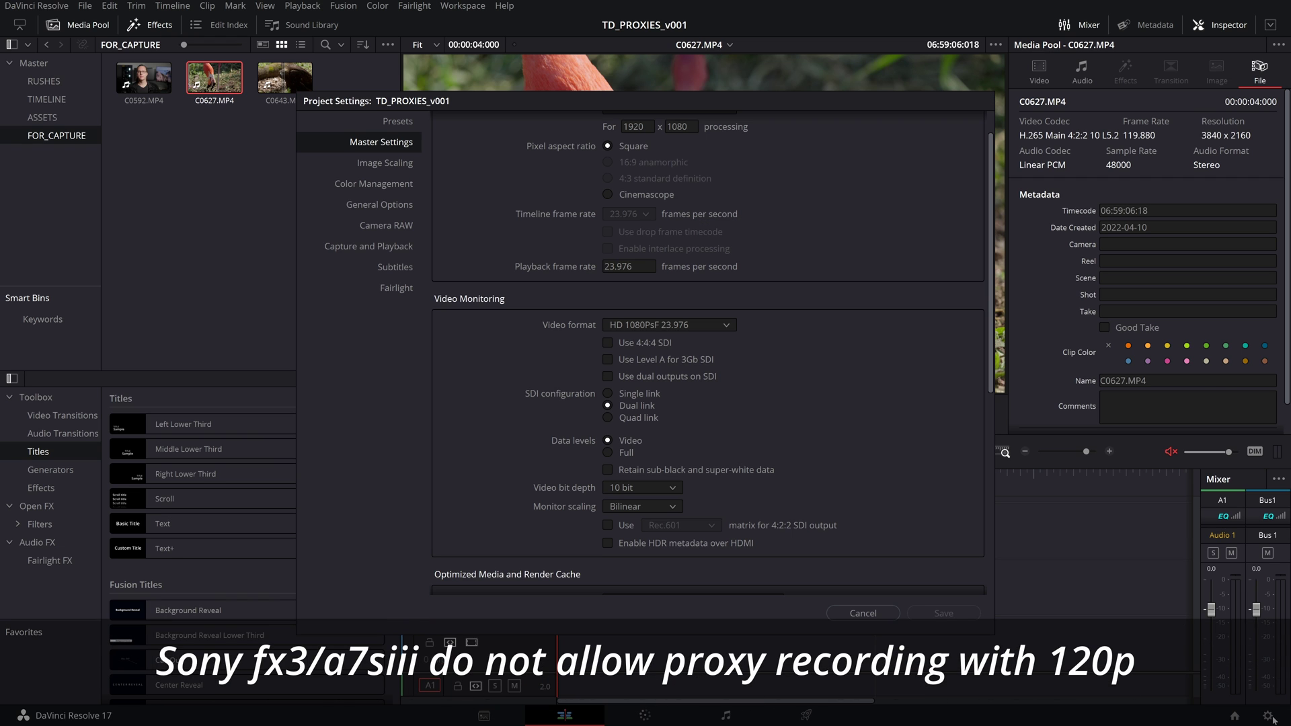
Set proxy media to Half resolution in DNxHR HQX and select the ProxyMedia generation path.
scroll(850, 281, "down", 1)
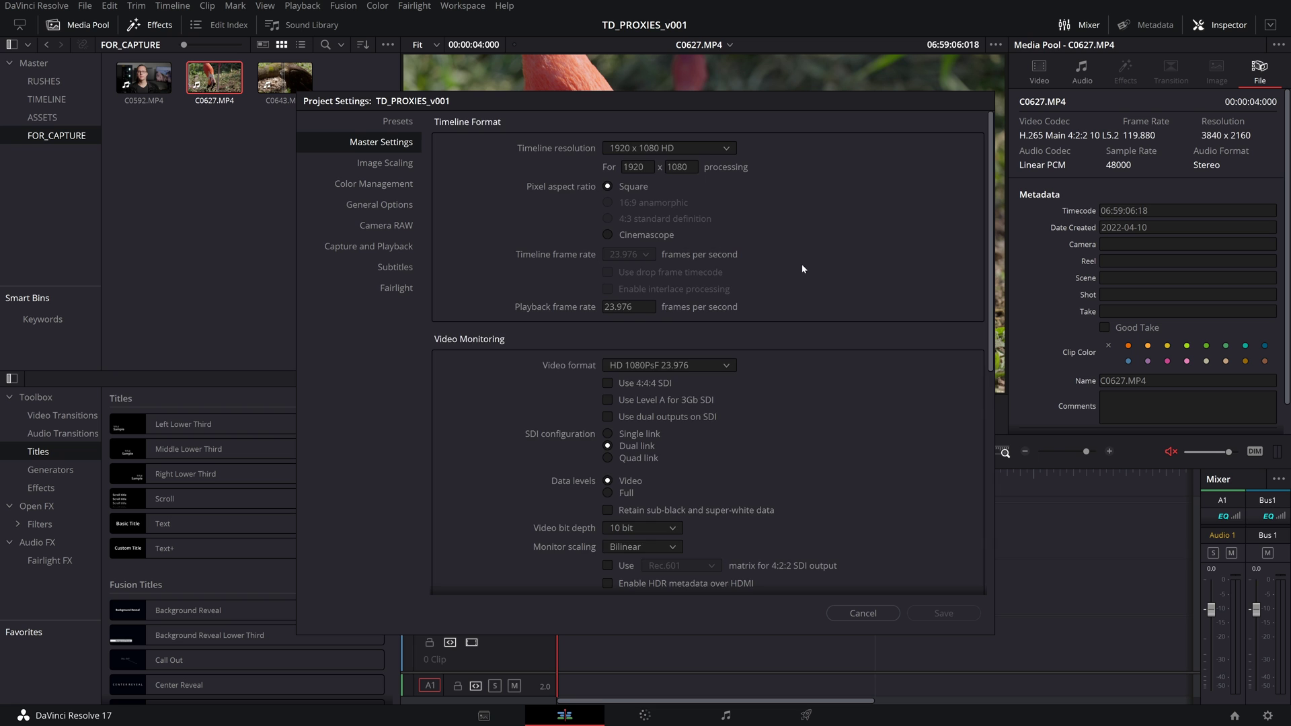
scroll(823, 259, "down", 6)
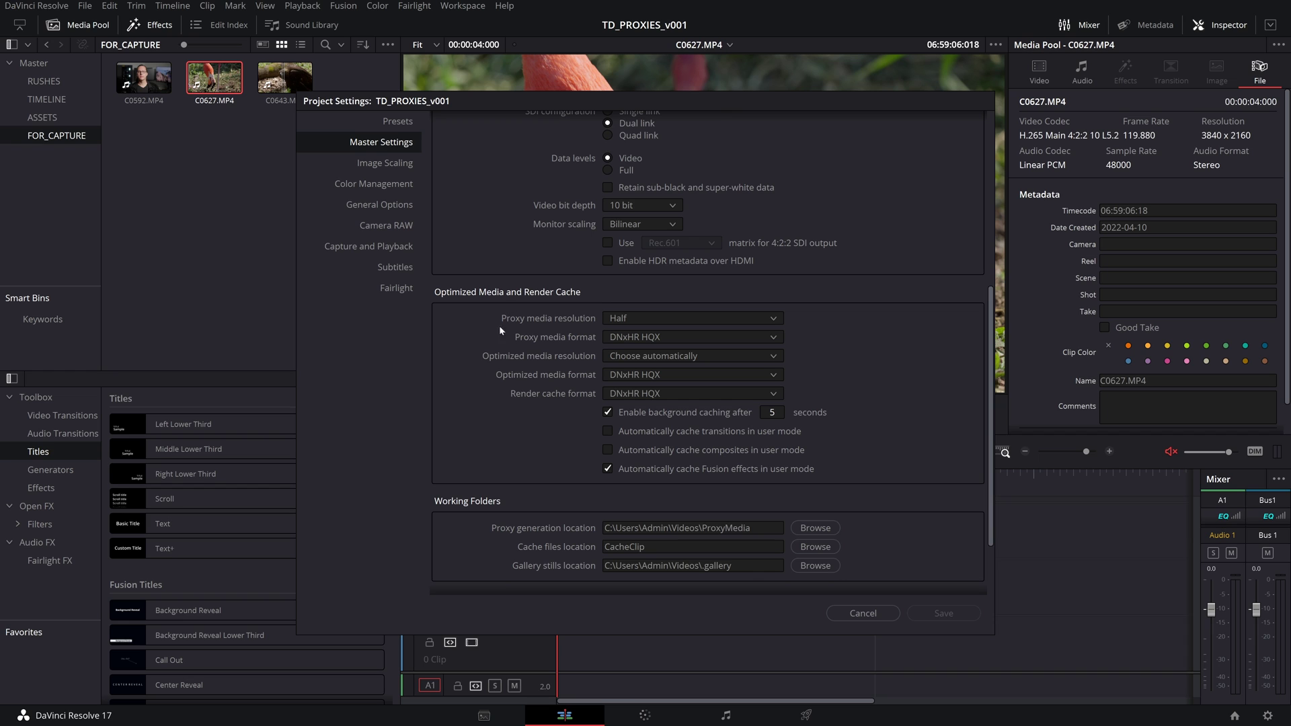
left_click(643, 318)
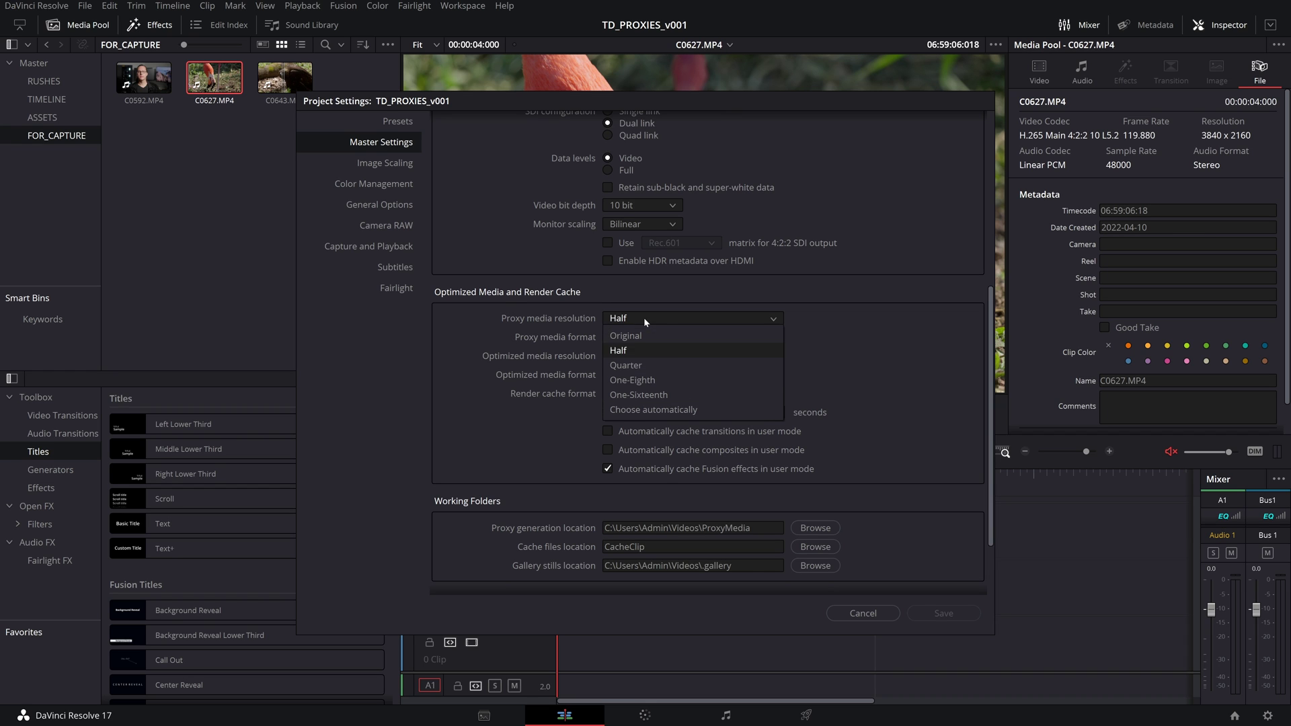
left_click(626, 351)
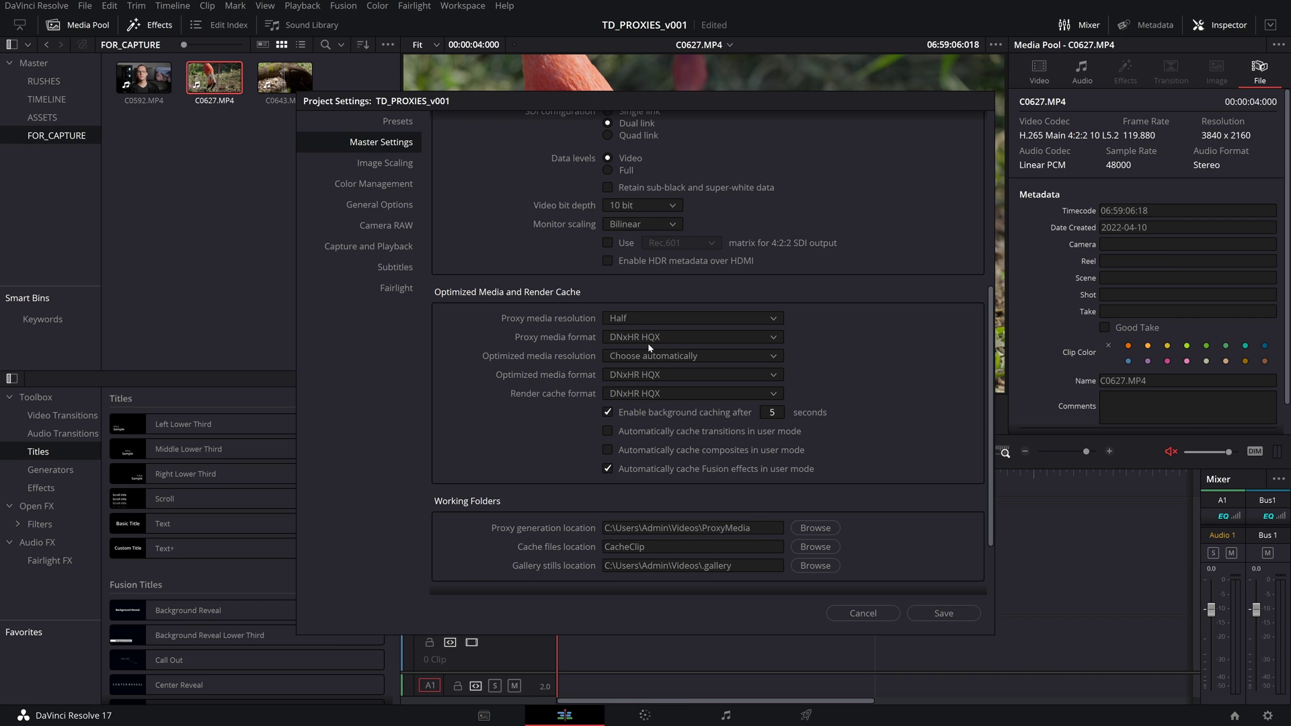
left_click(773, 337)
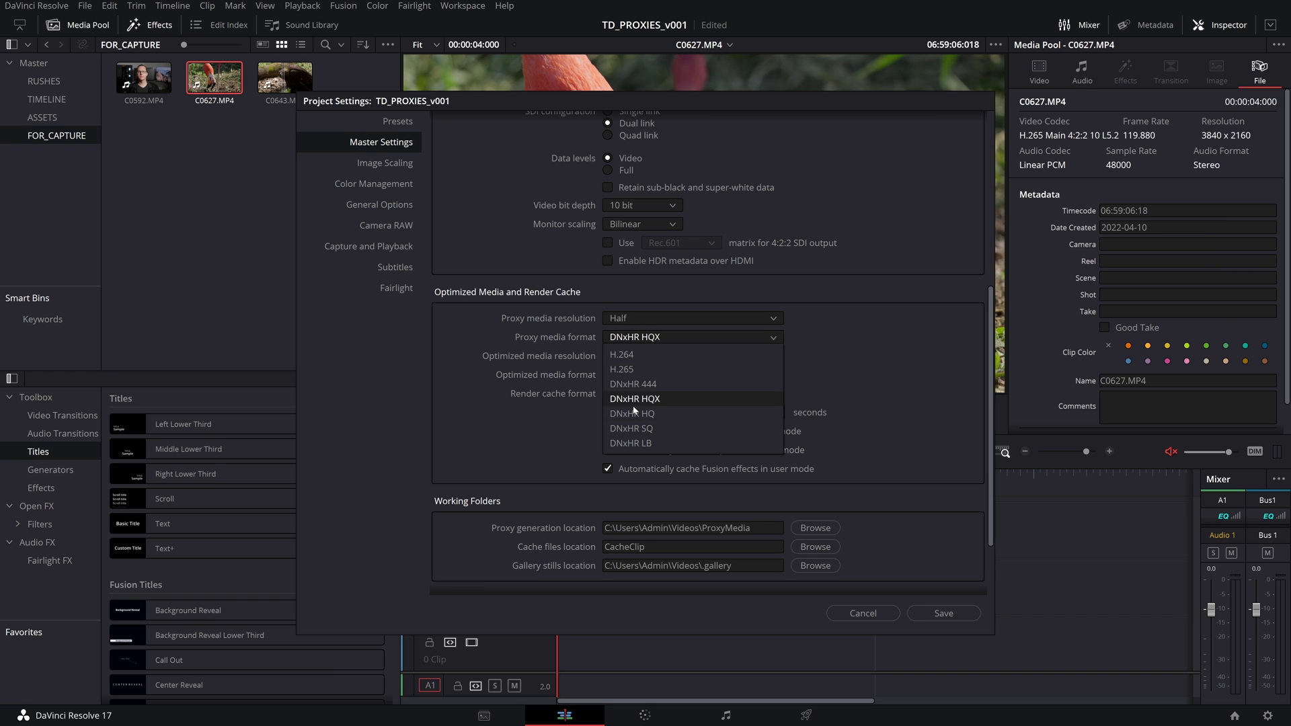
left_click(656, 398)
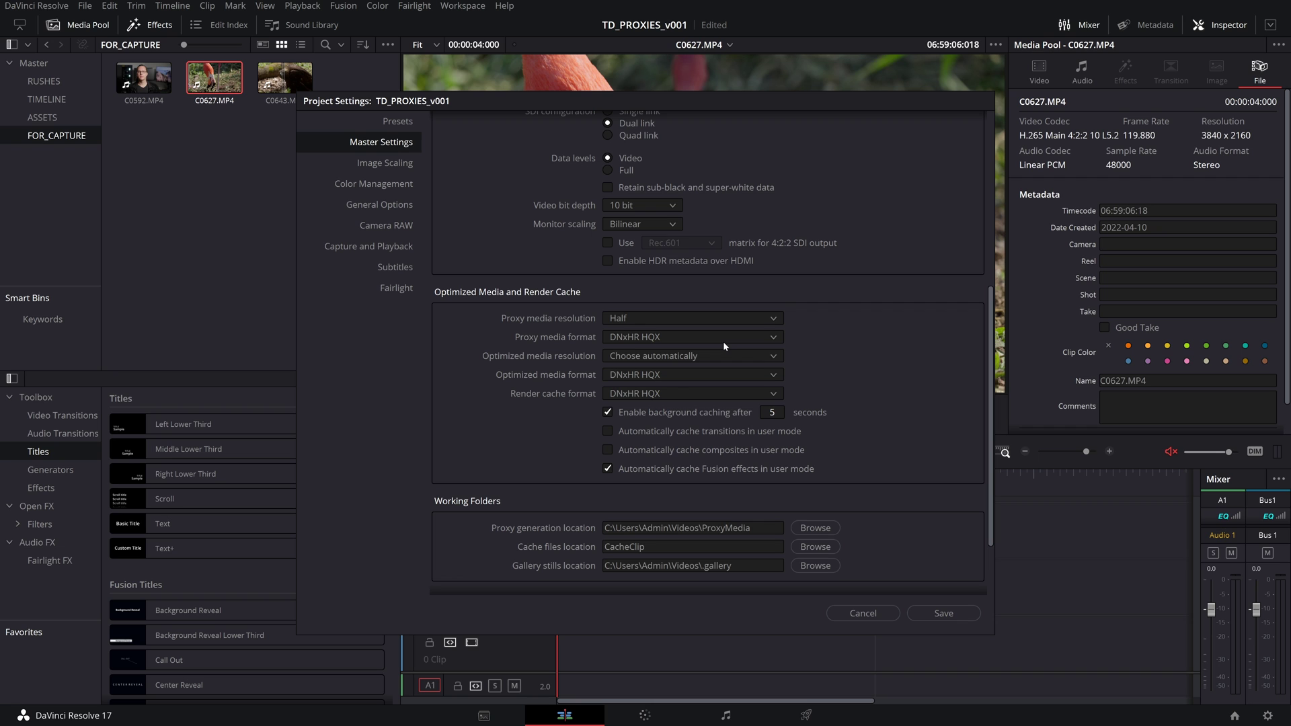
scroll(887, 372, "down", 3)
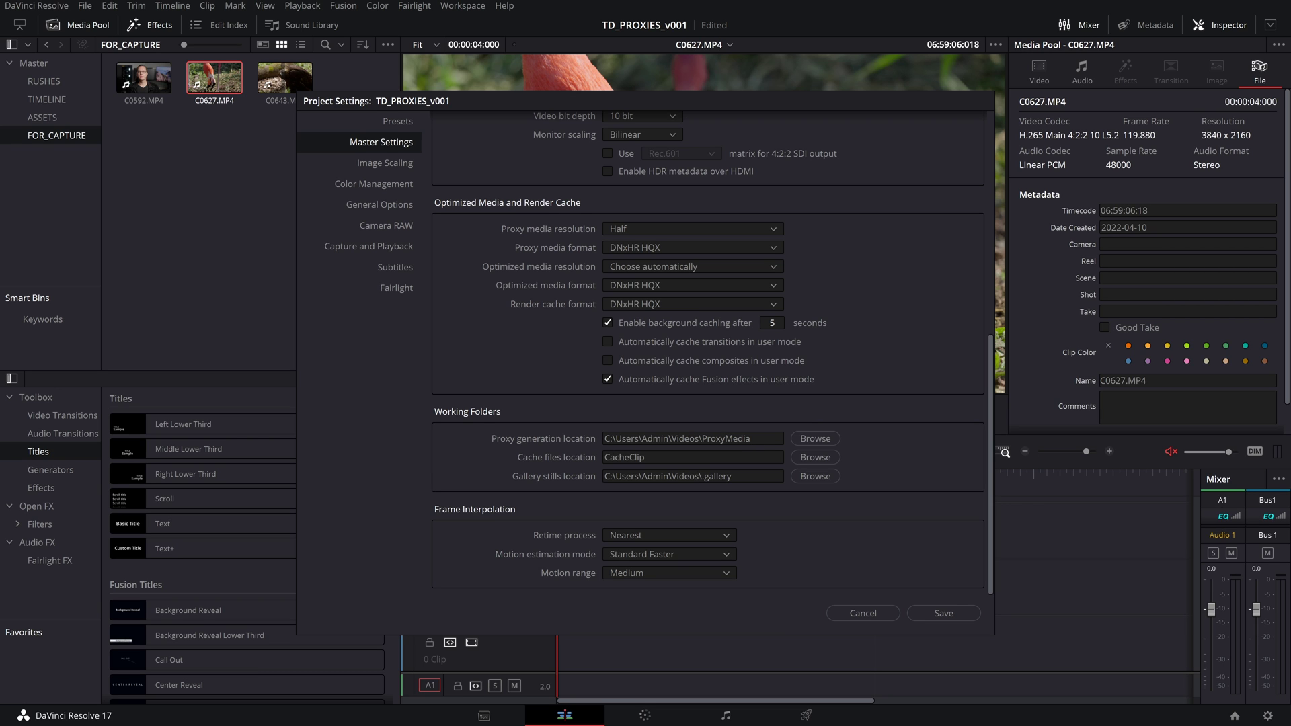
left_click_drag(751, 438, 603, 439)
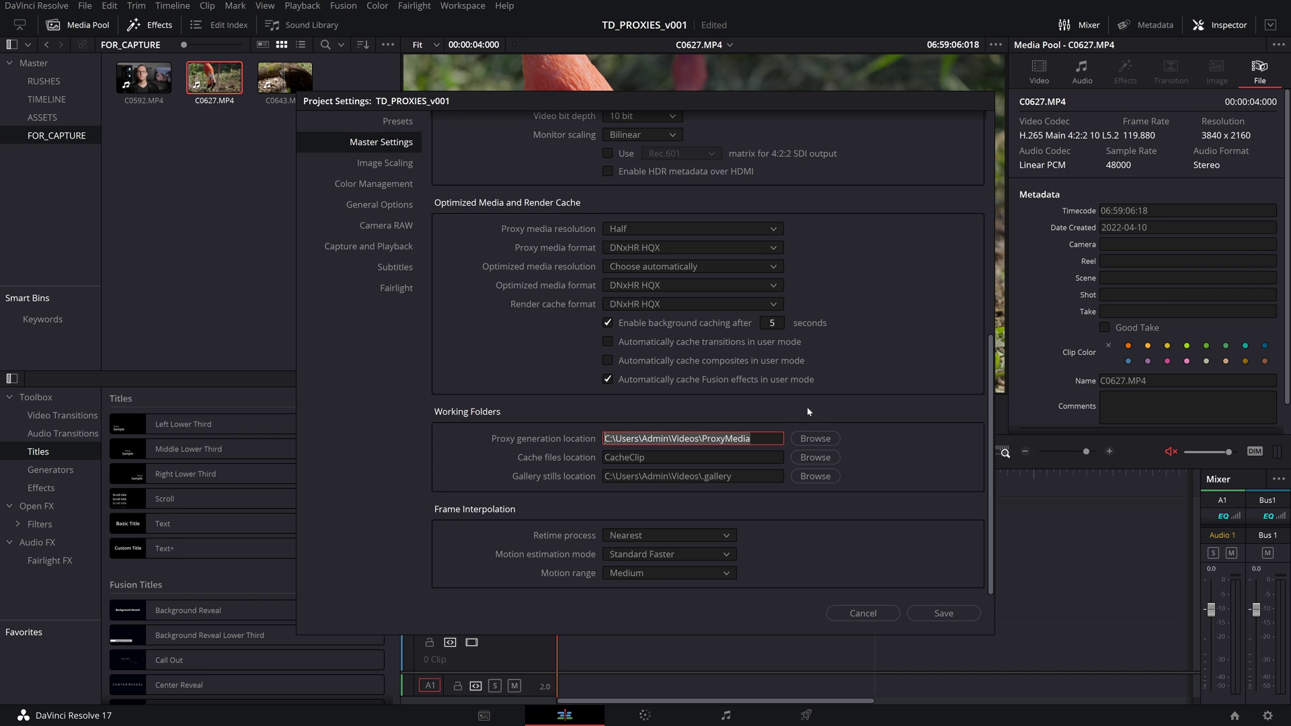
Copy the proxy generation path and open Videos\ProxyMedia in File Explorer, confirming it's empty.
key("ctrl+c")
key("super+e")
key("alt+d")
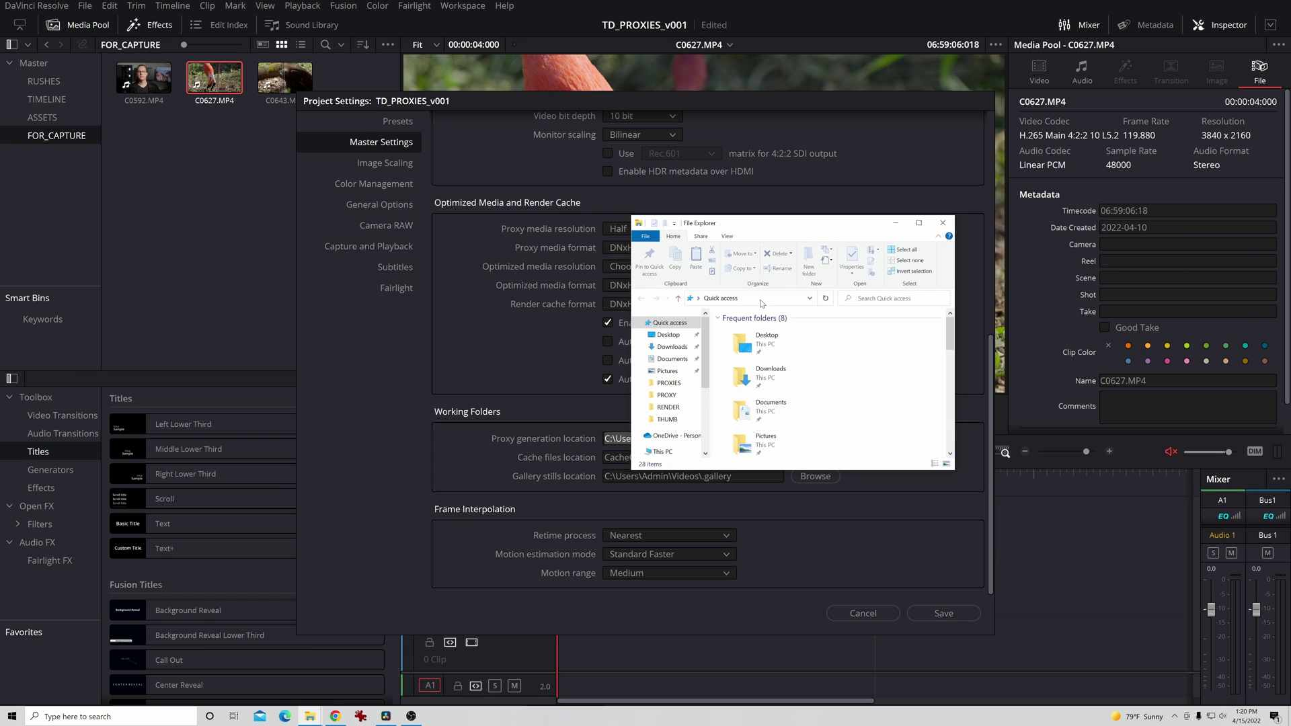
key("ctrl+v")
left_click(825, 299)
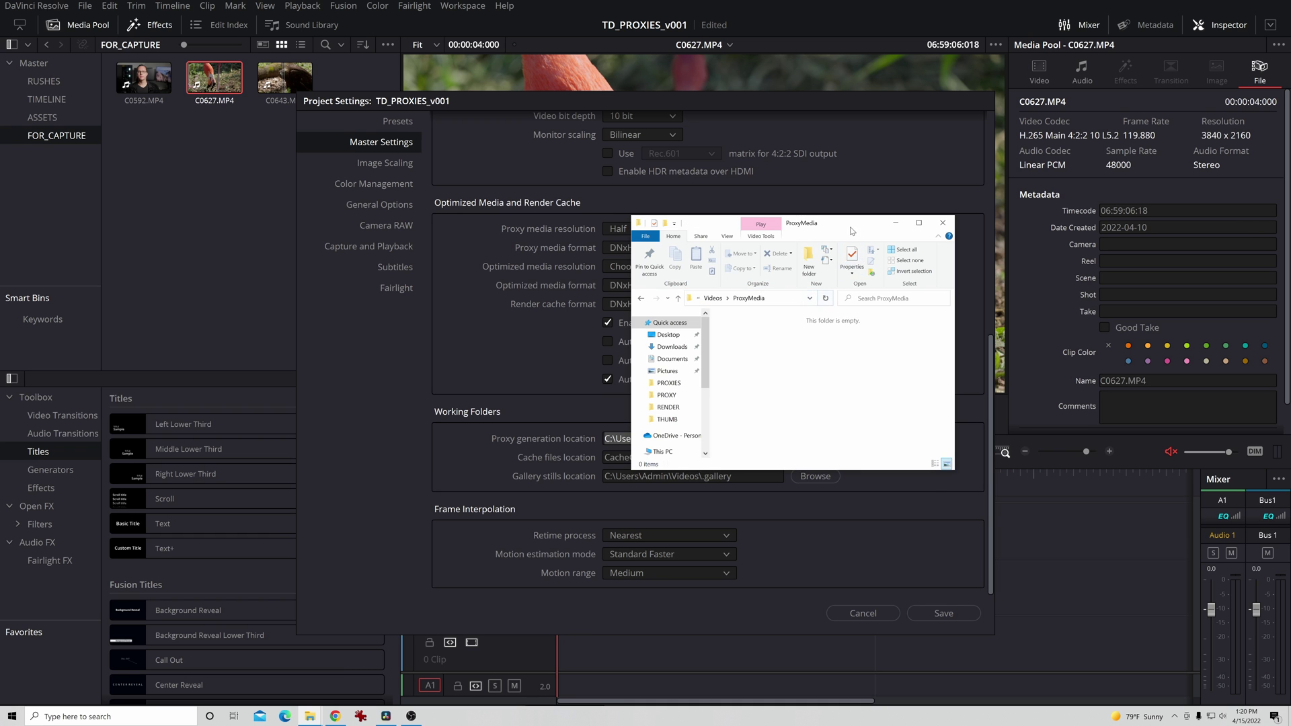
left_click_drag(851, 230, 166, 224)
Save the project settings, then select clips C0627 and C0643 in the FOR_CAPTURE bin.
left_click(349, 323)
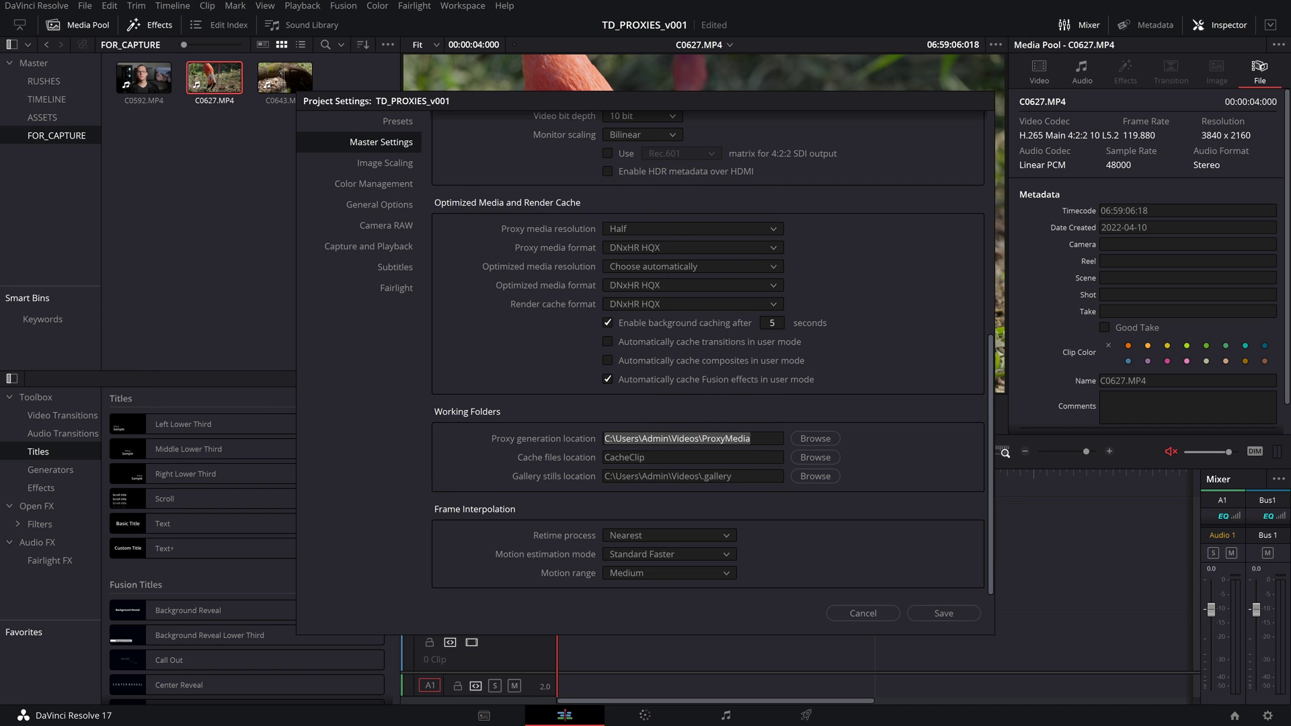
left_click(962, 617)
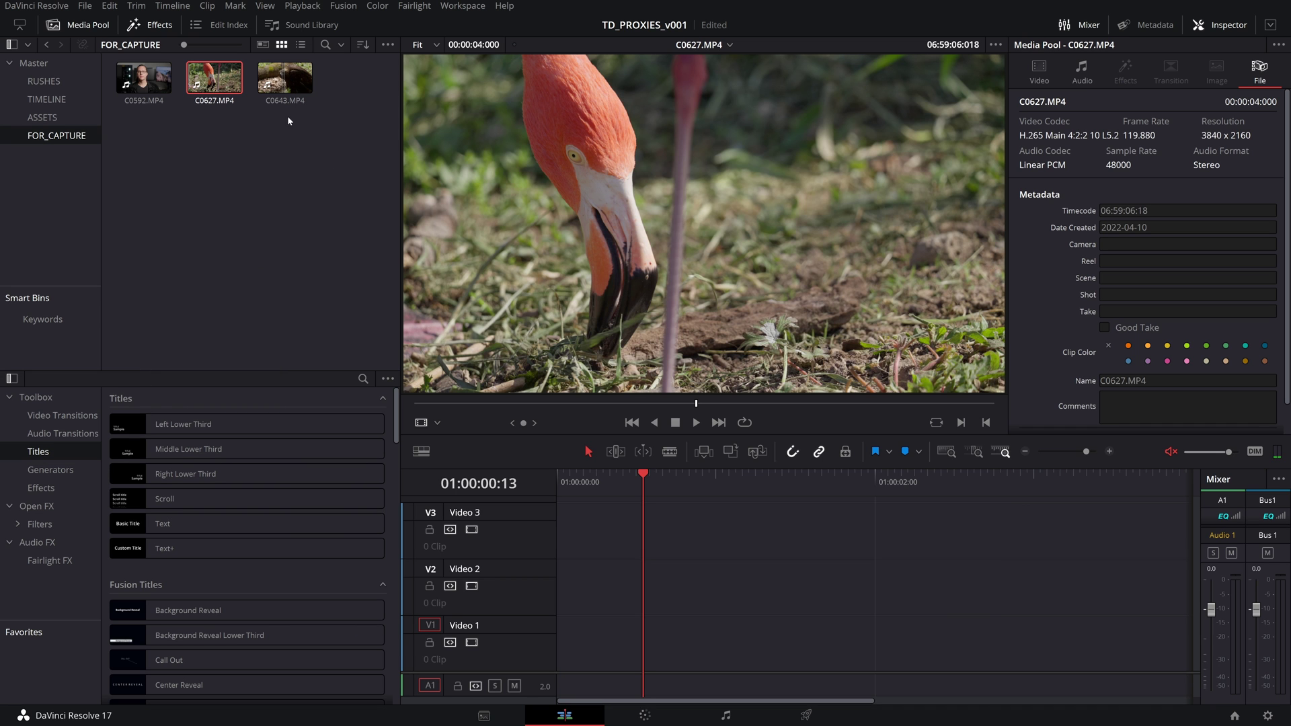
left_click(283, 161)
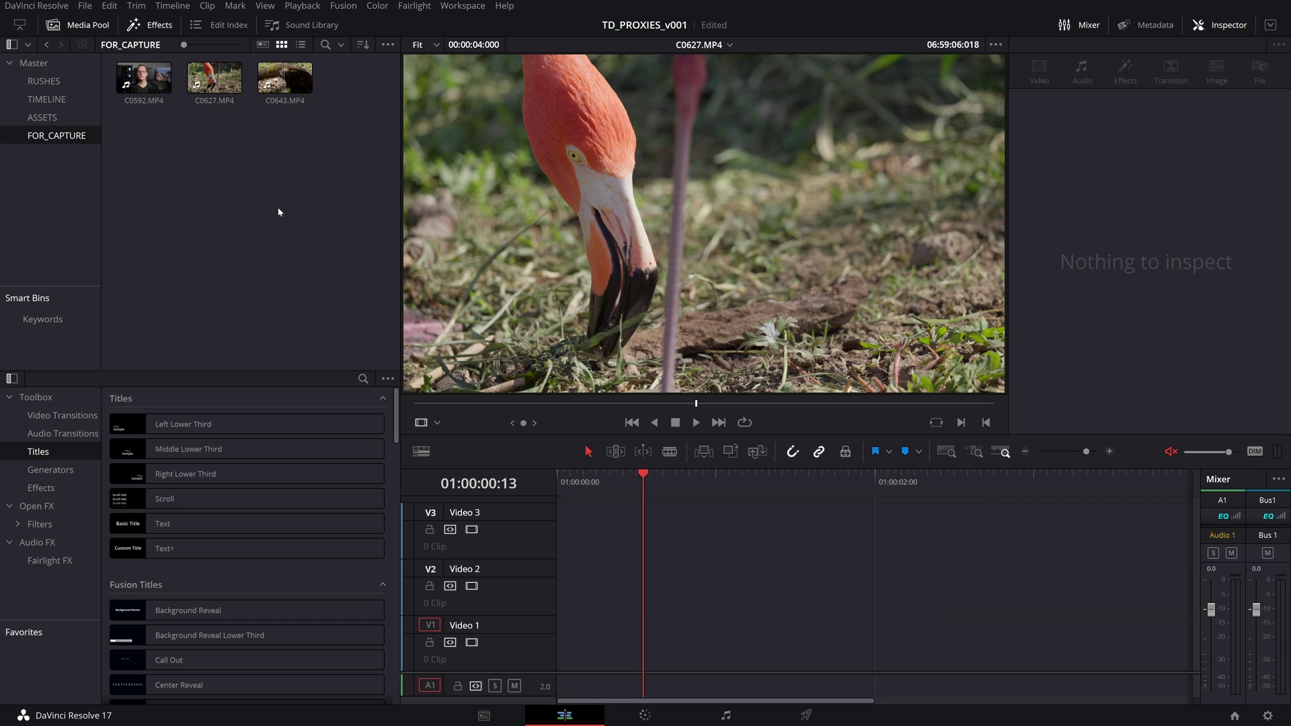
key("ctrl+a")
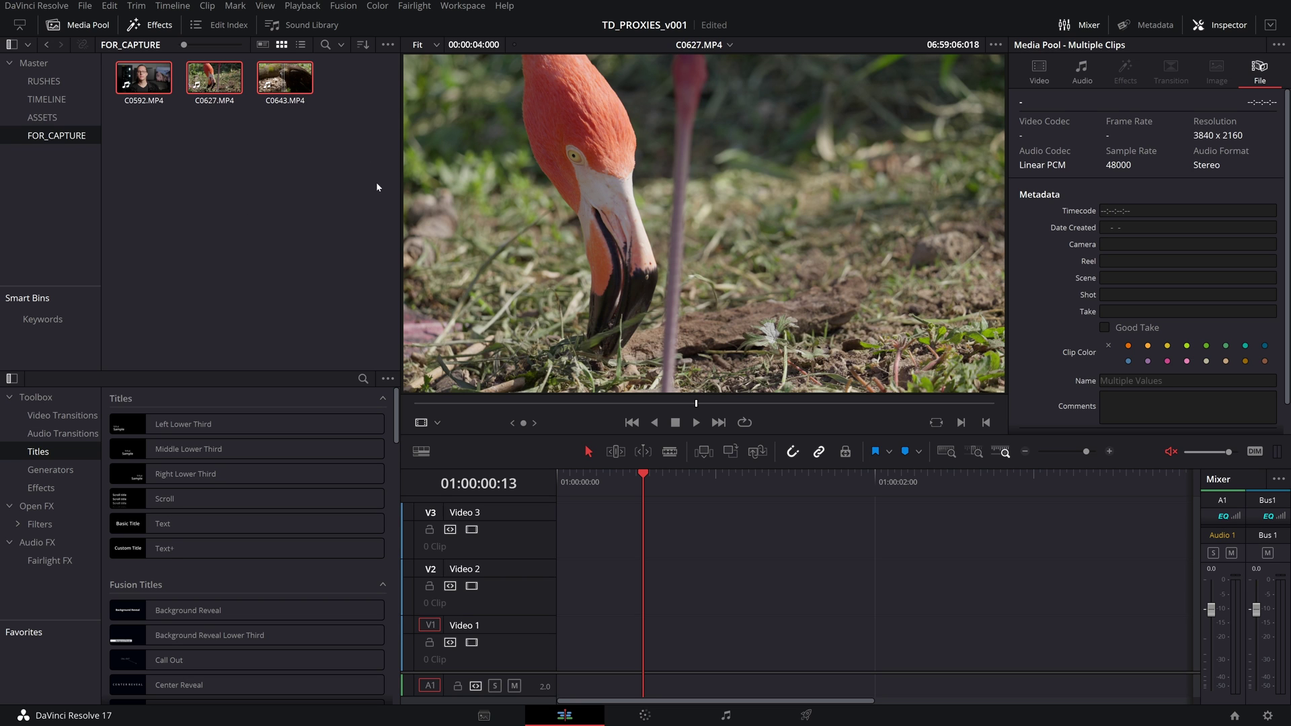
left_click(248, 191)
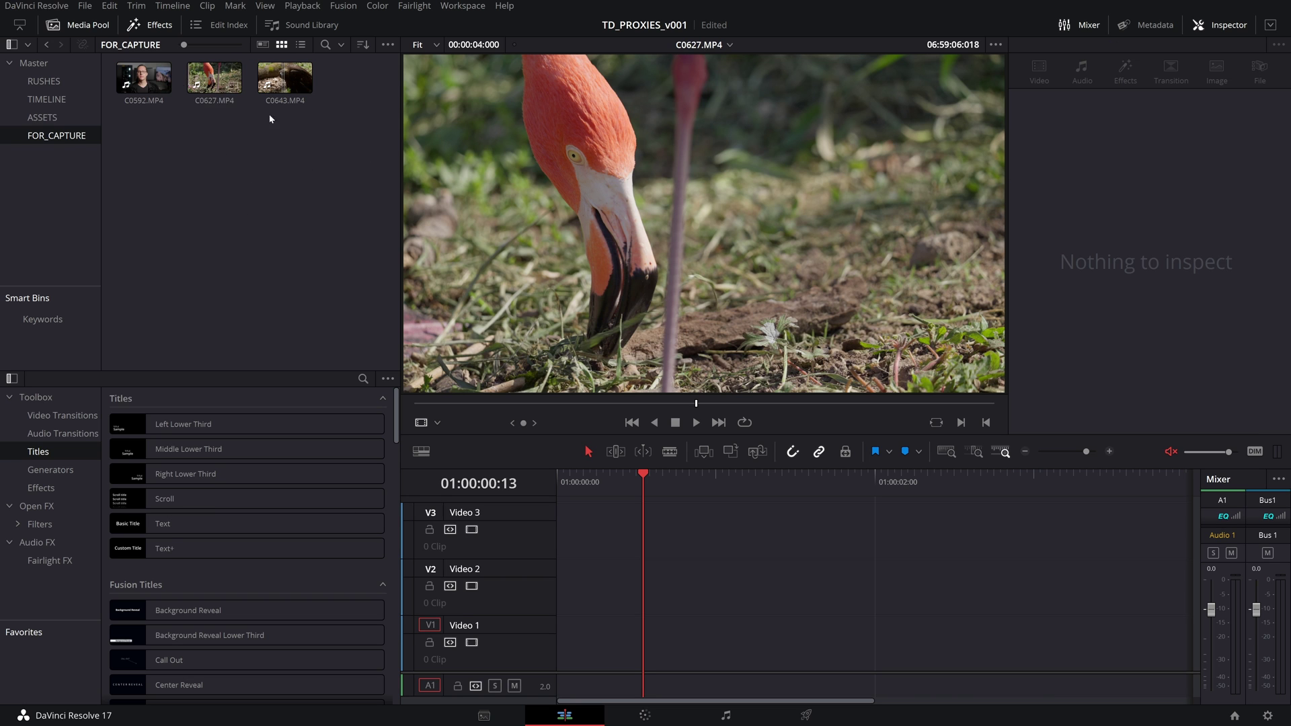
left_click_drag(312, 168, 228, 86)
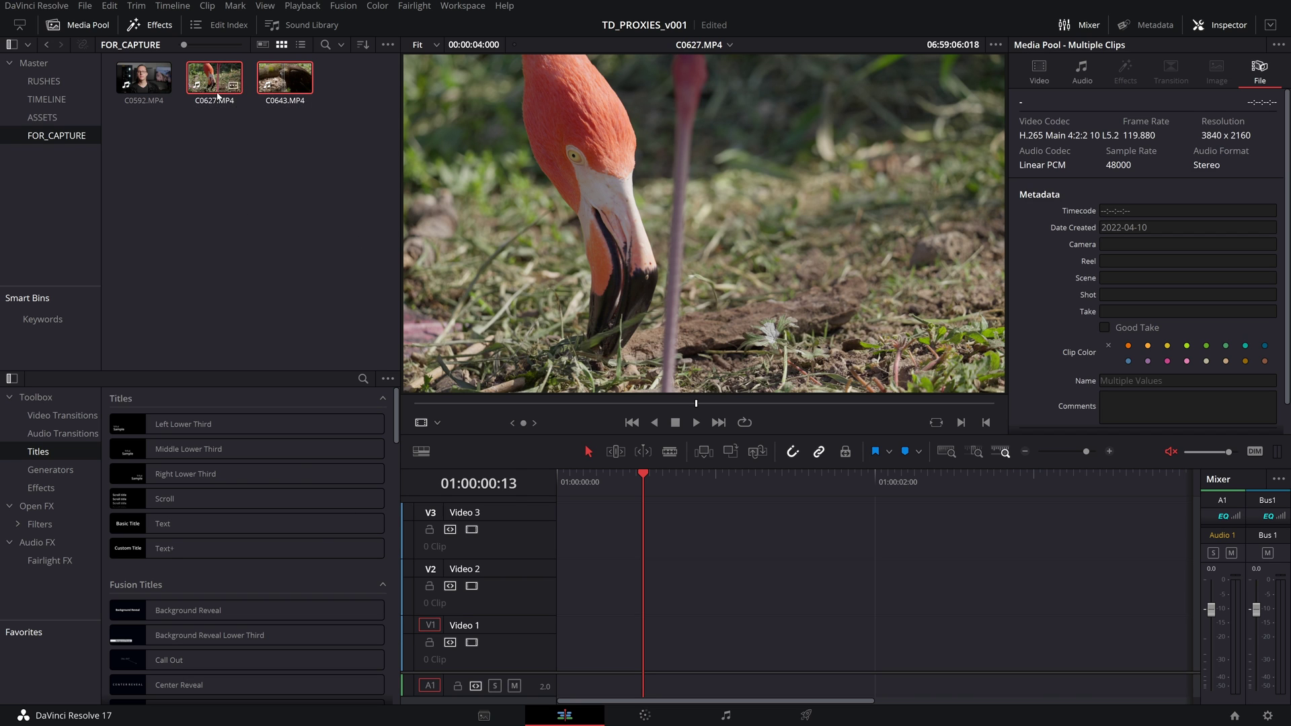
right_click(218, 96)
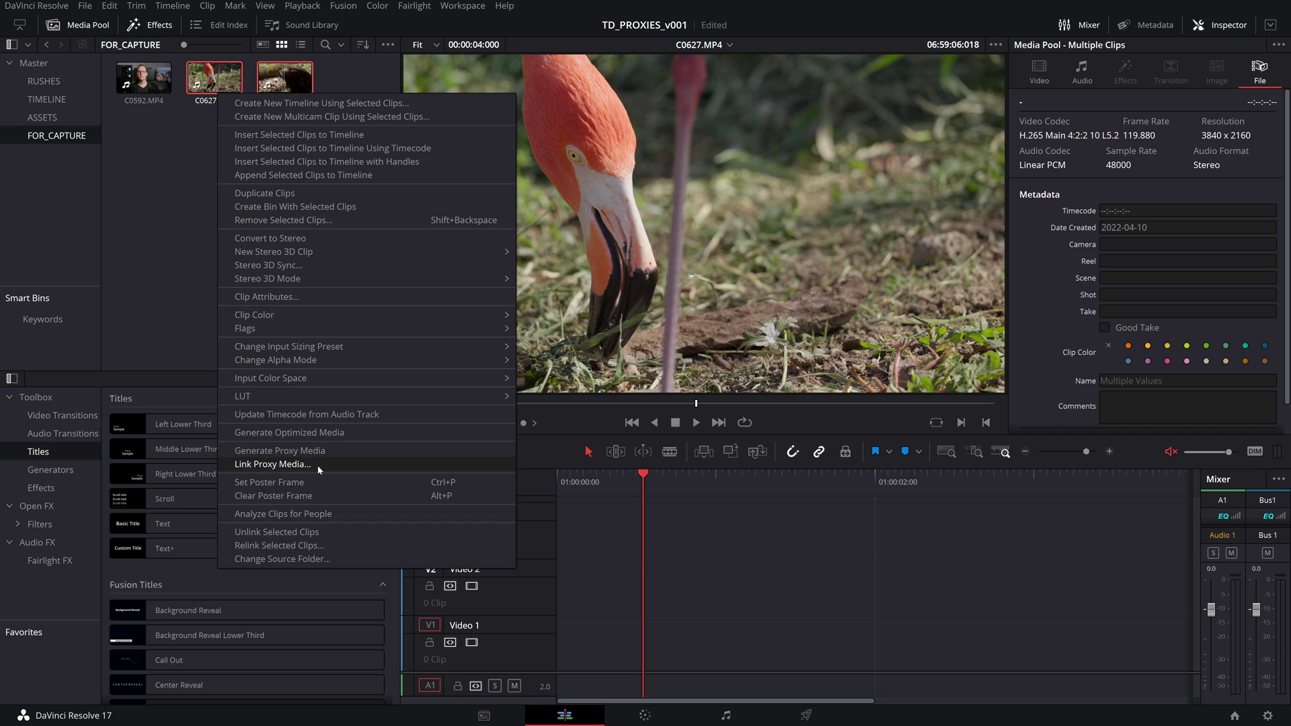
Generate proxy media for C0627 and C0643 while watching ProxyMedia in File Explorer.
left_click(335, 452)
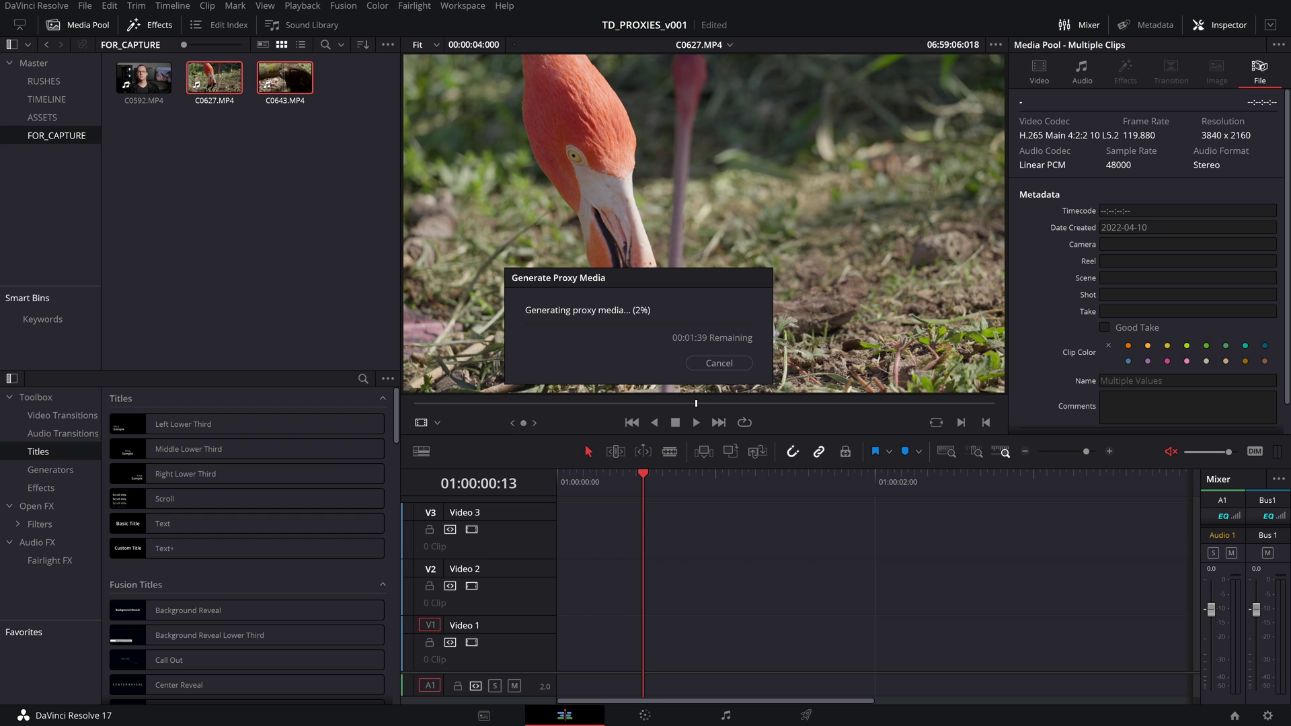
key("super+e")
left_click_drag(444, 186, 370, 170)
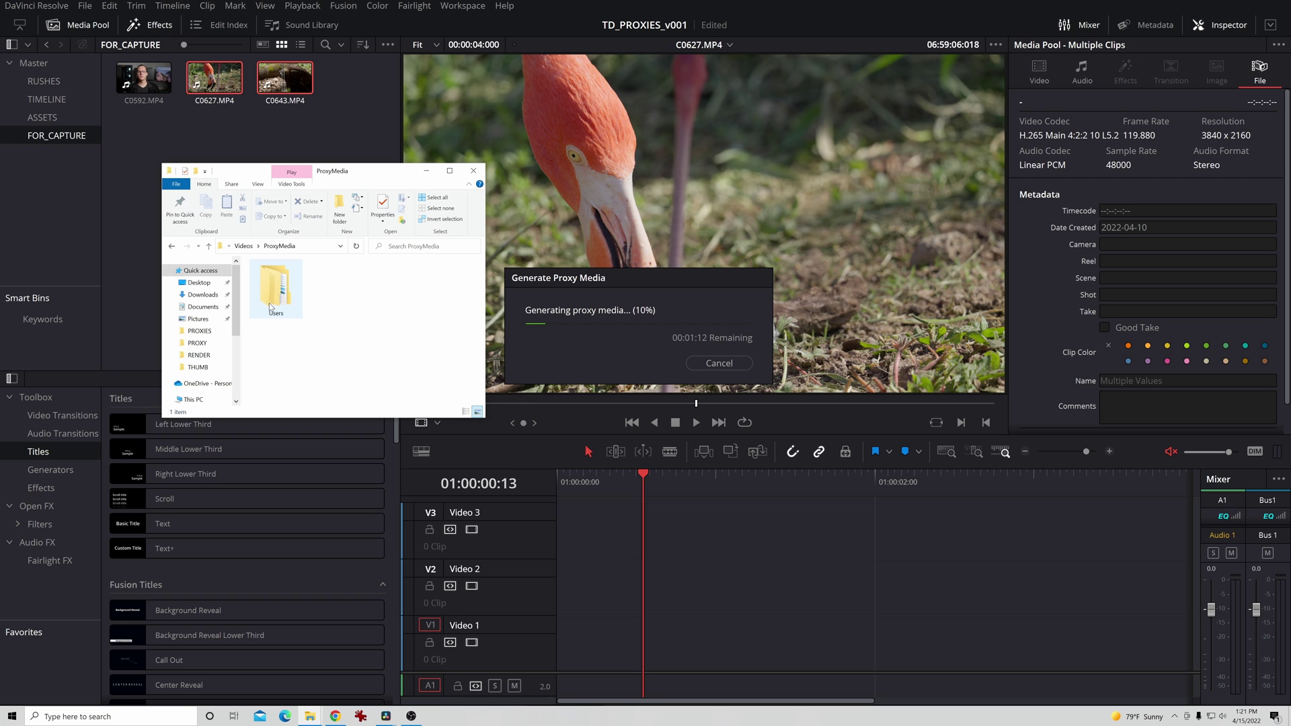
left_click_drag(392, 176, 408, 136)
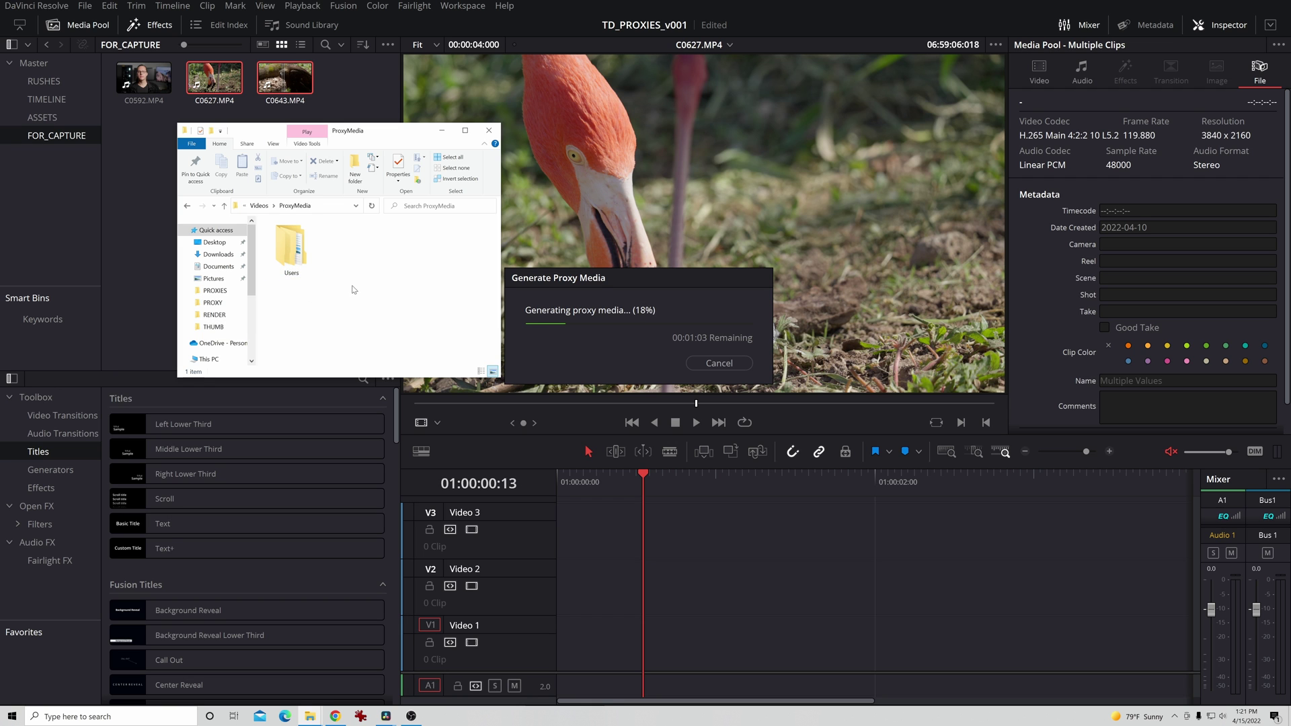
left_click_drag(387, 140, 354, 150)
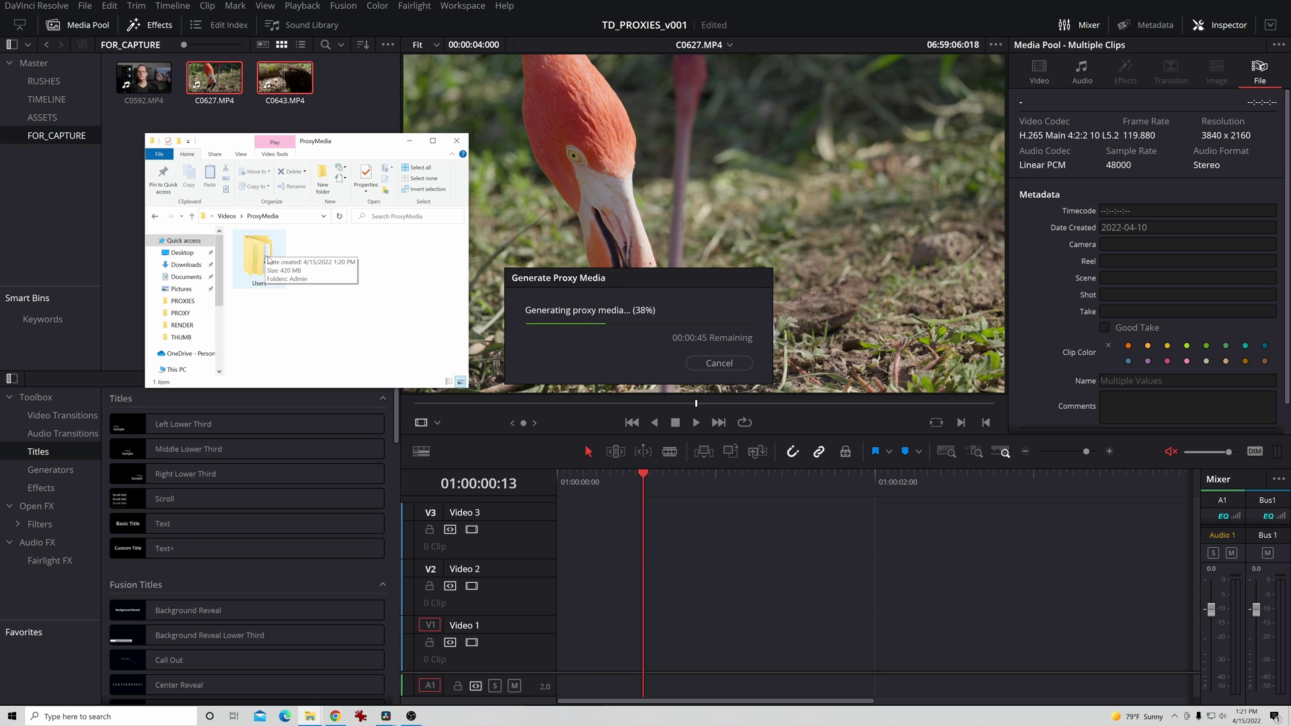
Browse from ProxyMedia\Users down to Desktop\WORK\ZOO_2022.04.10\RUSHES holding C0627.mov and C0643.mov.
left_click(259, 256)
double_click(259, 257)
double_click(261, 259)
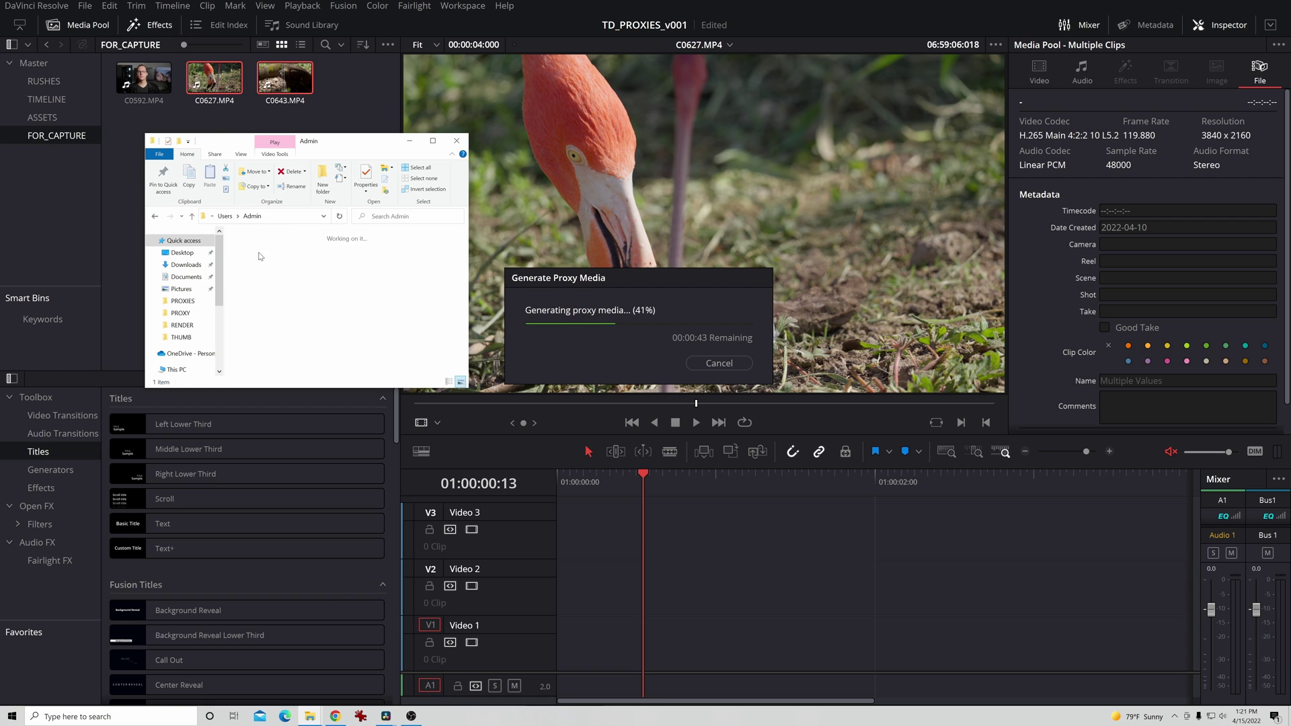
double_click(262, 261)
double_click(261, 262)
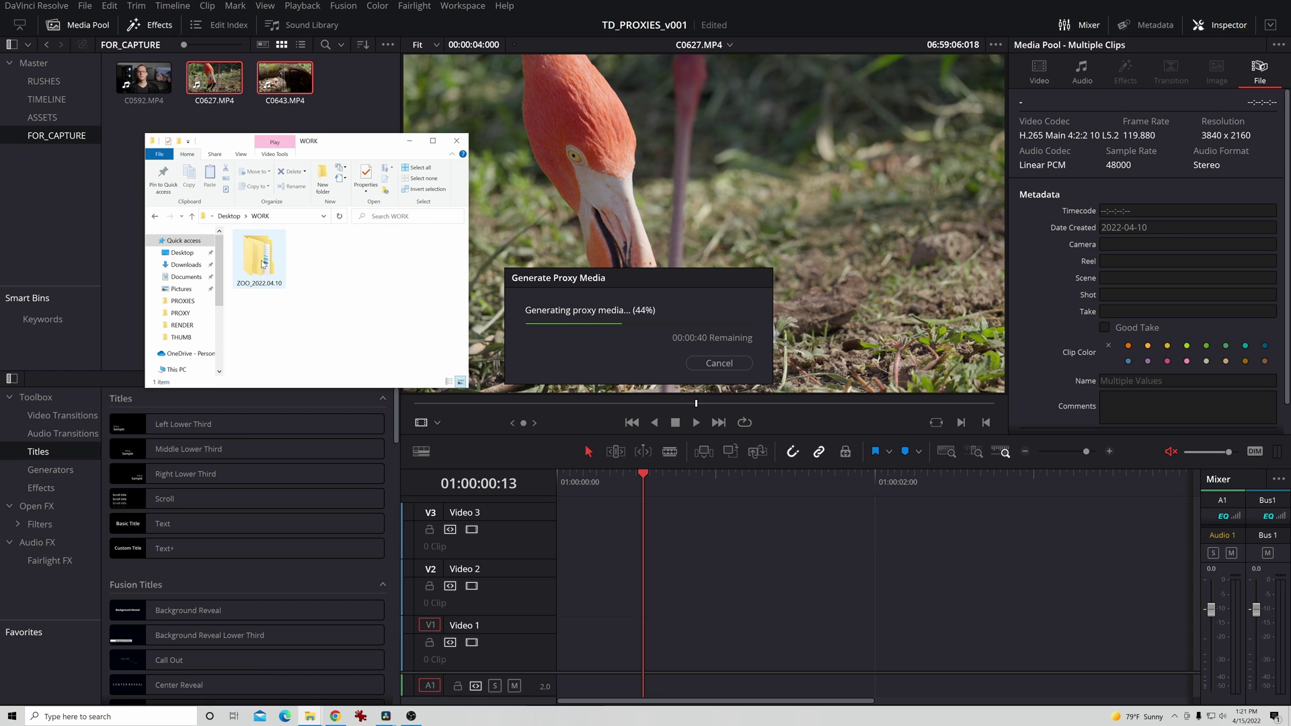
double_click(261, 262)
double_click(262, 262)
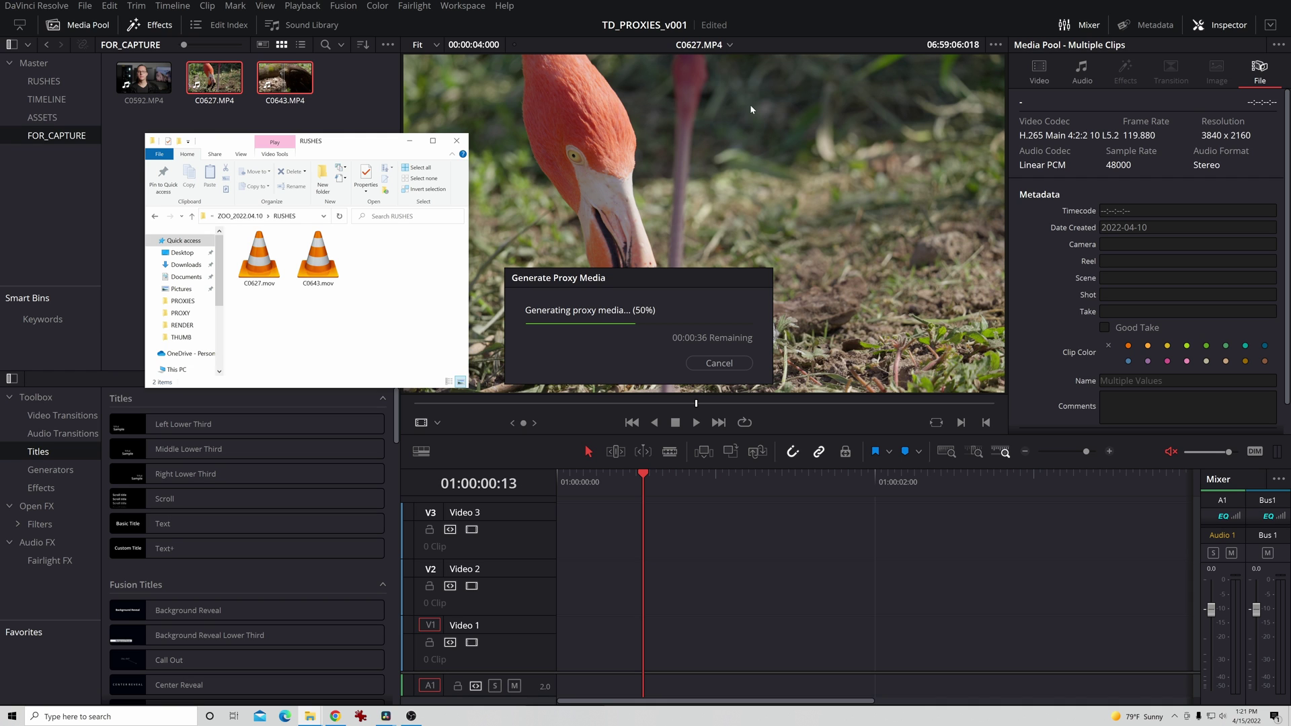
left_click_drag(342, 145, 361, 160)
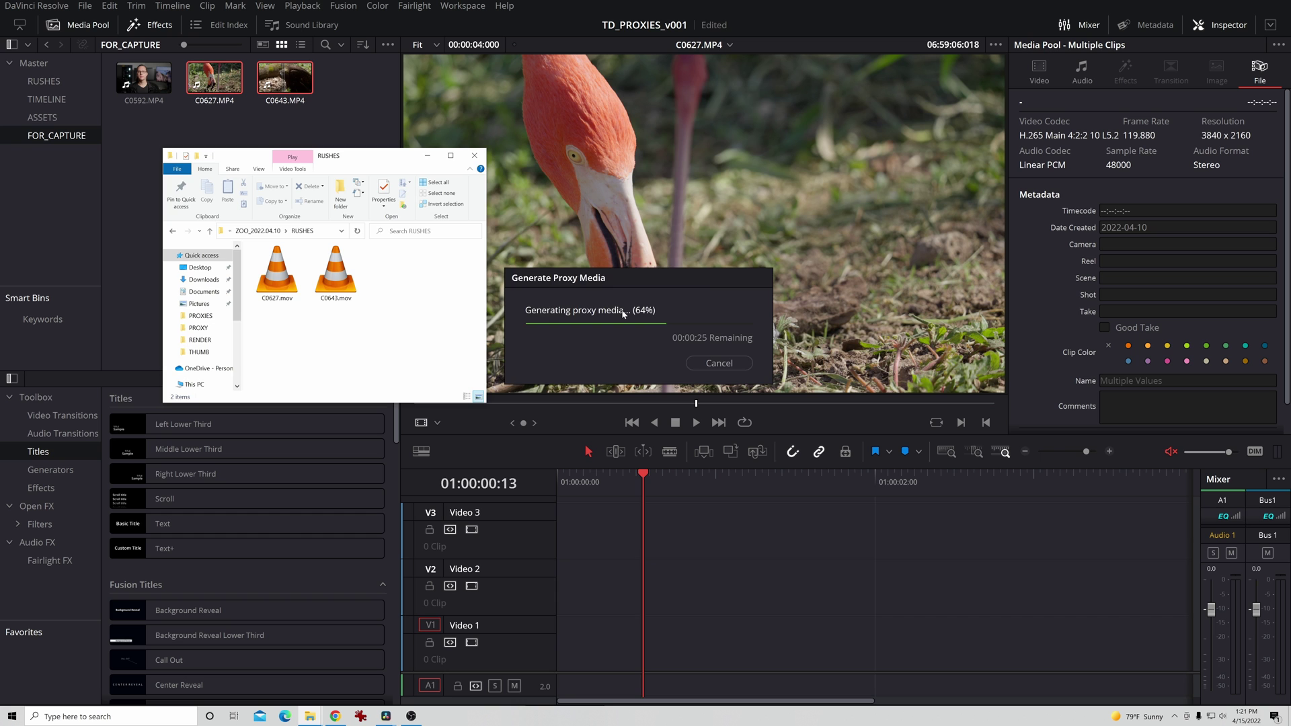
left_click_drag(378, 162, 802, 180)
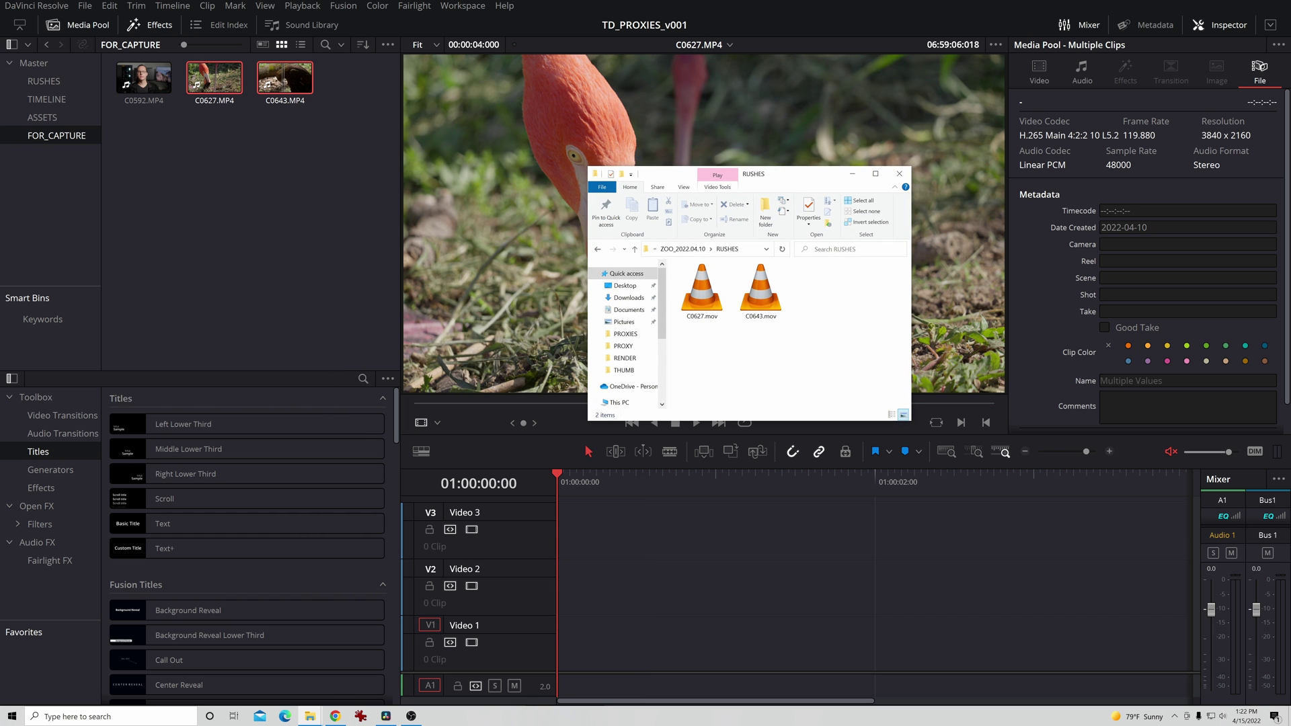
Move C0627.mov and C0643.mov from RUSHES into PROXIES\RES_GEN_PROXY.
key("alt+Tab")
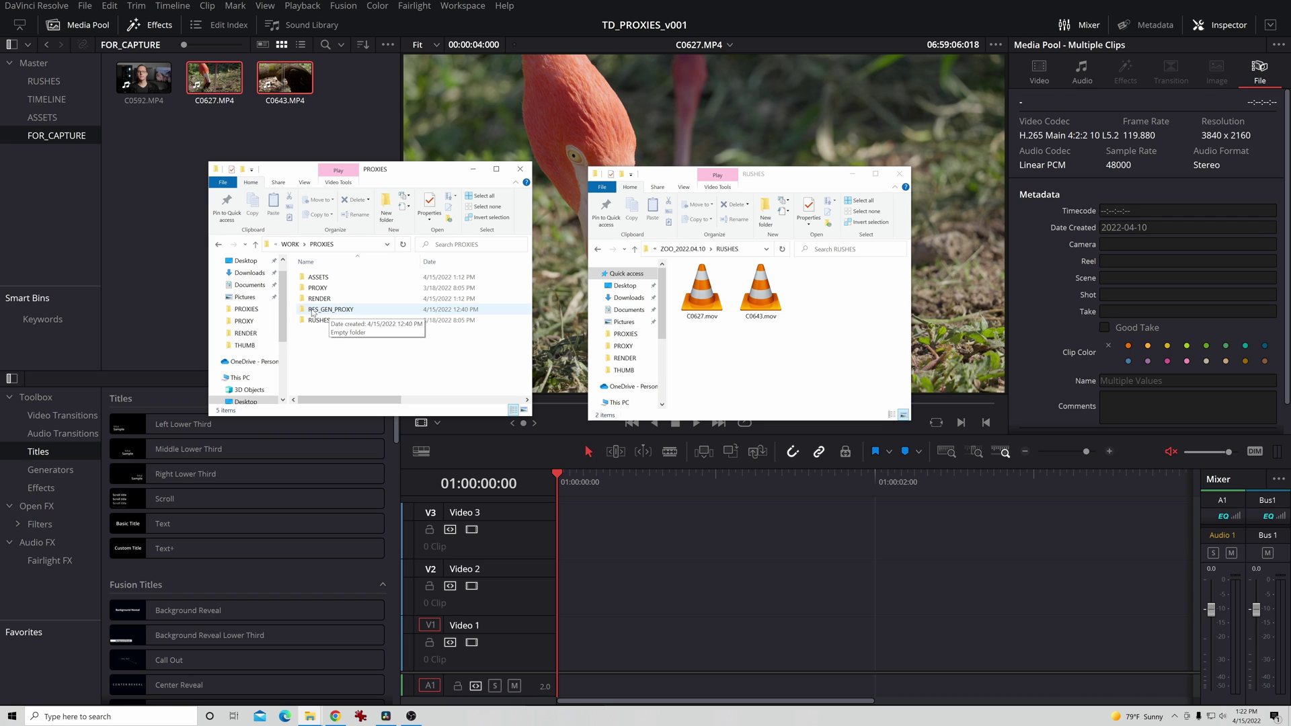
double_click(345, 313)
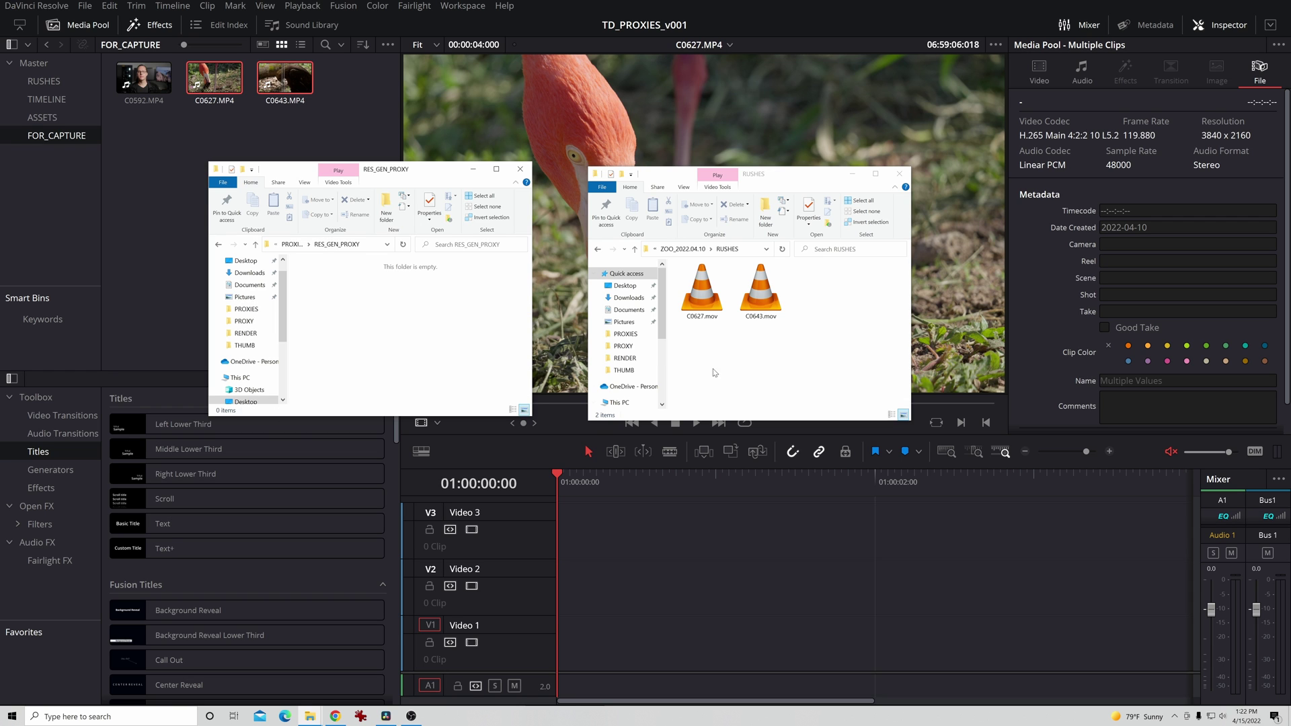
left_click_drag(803, 368, 701, 296)
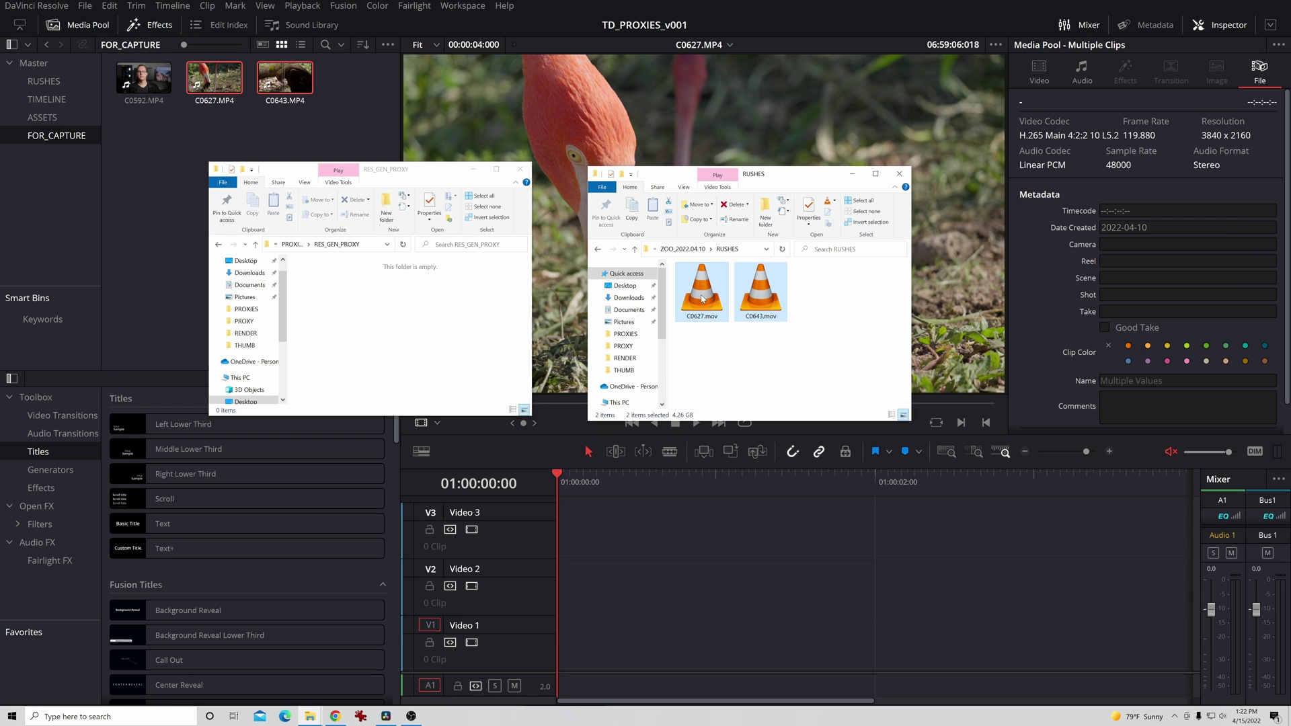
key("ctrl+x")
left_click(393, 308)
key("ctrl+v")
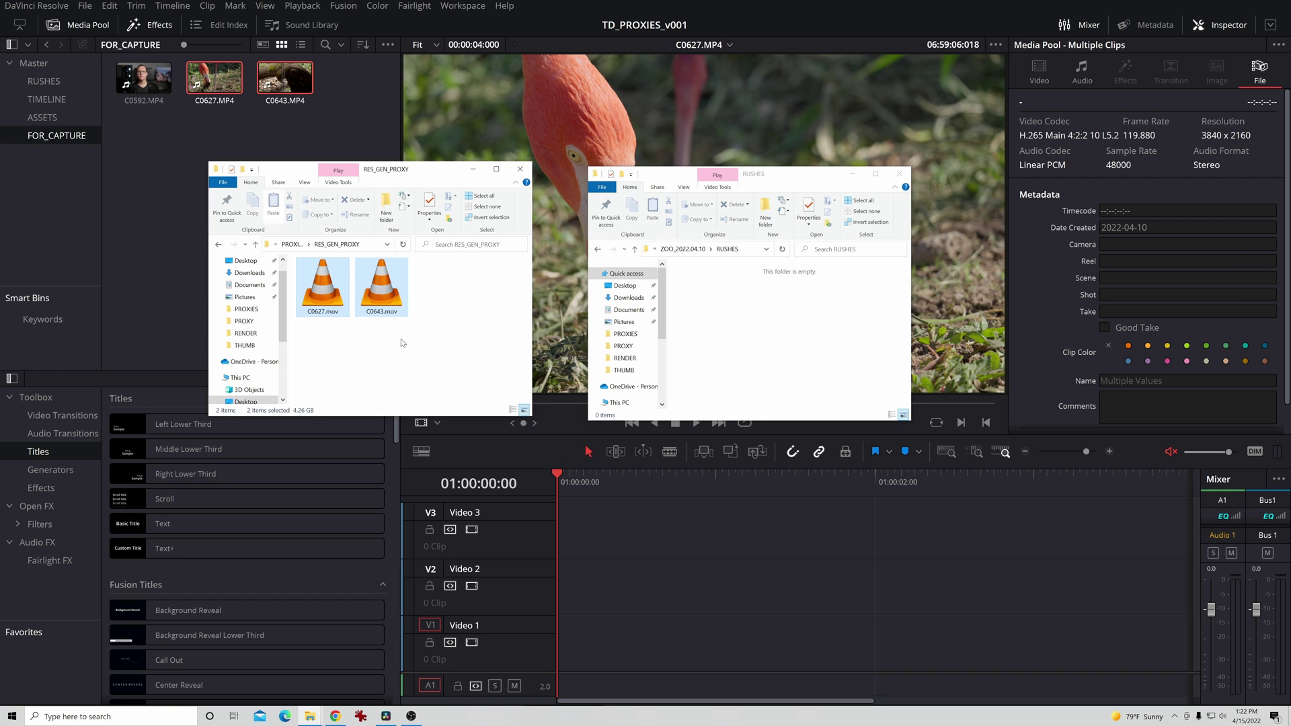
Delete the leftover Users folder from Videos\ProxyMedia.
left_click(676, 250)
left_click(677, 250)
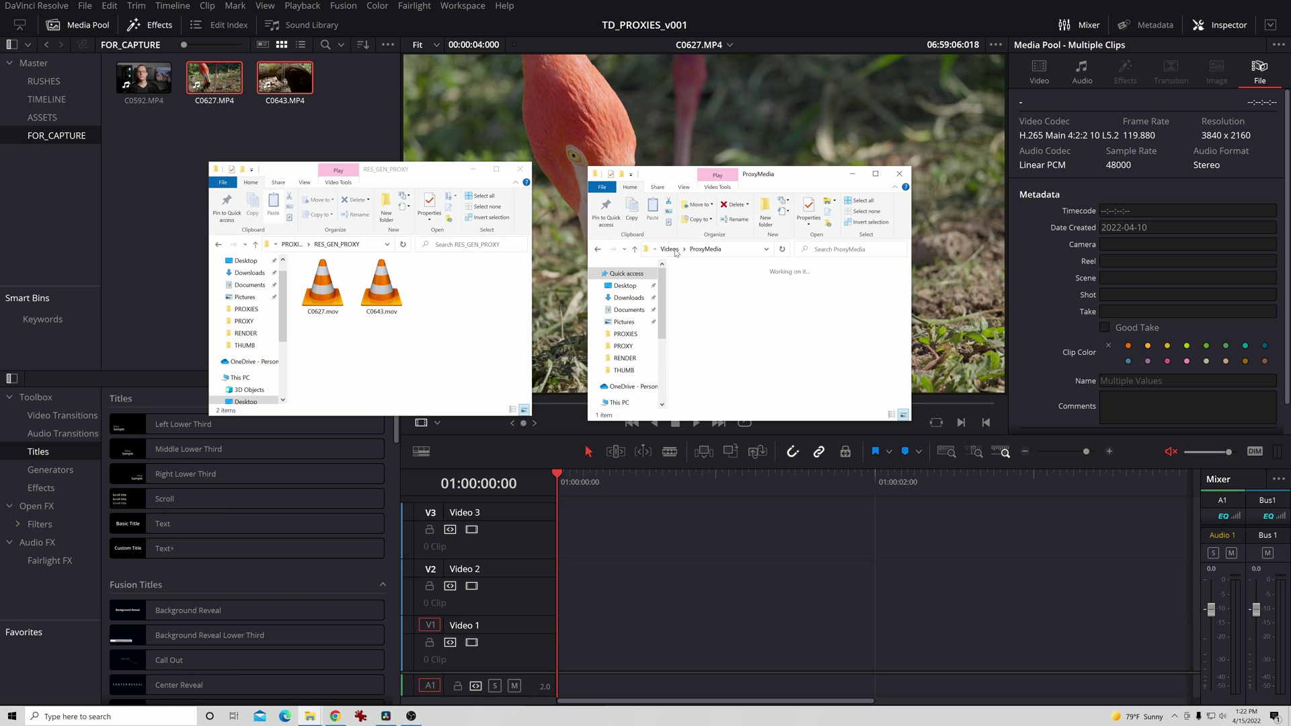
left_click(679, 250)
left_click(716, 303)
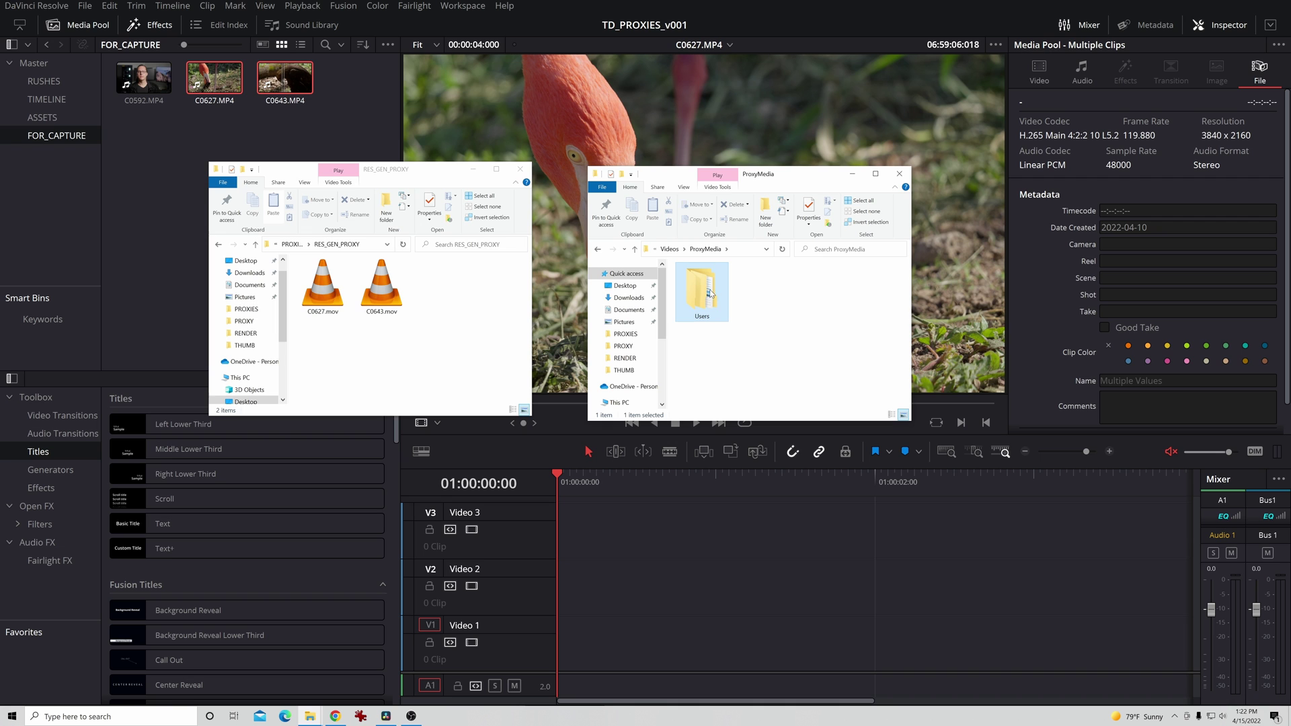
key("Delete")
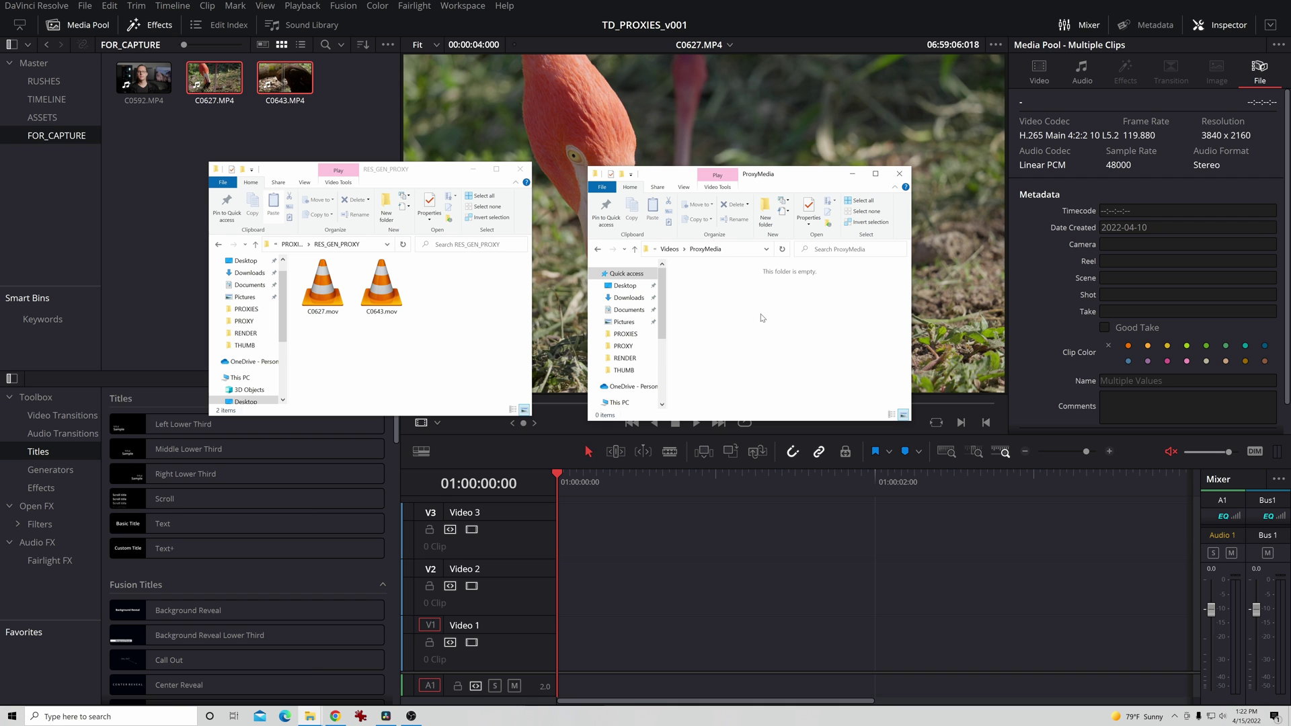
left_click_drag(812, 179, 804, 247)
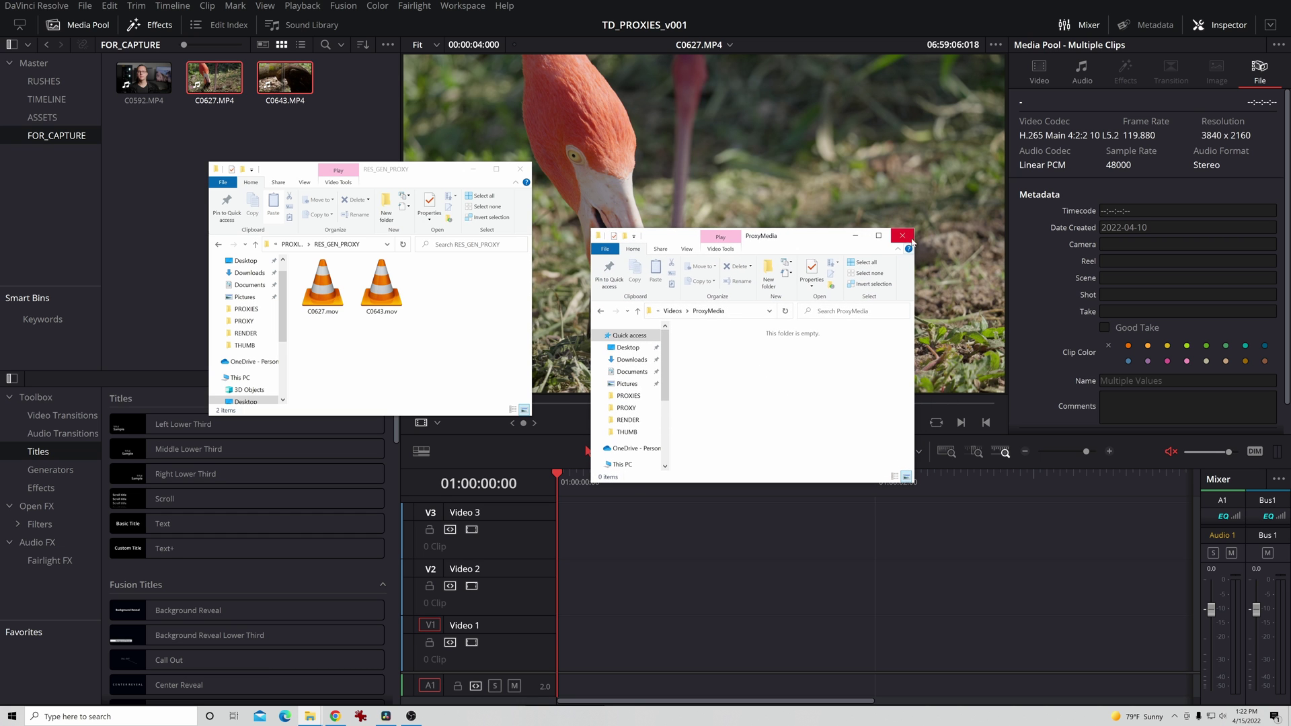
Close the ProxyMedia window, grab the RES_GEN_PROXY folder path, and minimize Explorer.
left_click(902, 235)
left_click_drag(413, 169, 674, 155)
left_click(622, 232)
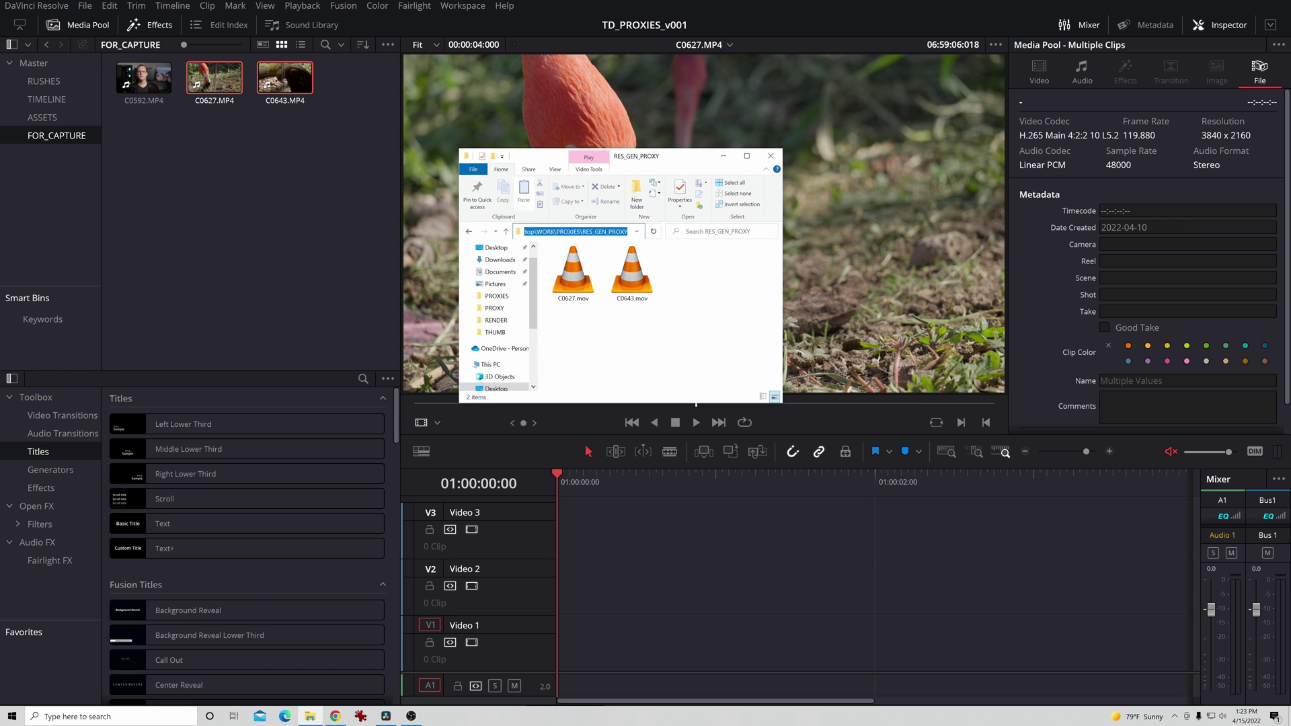
left_click(721, 159)
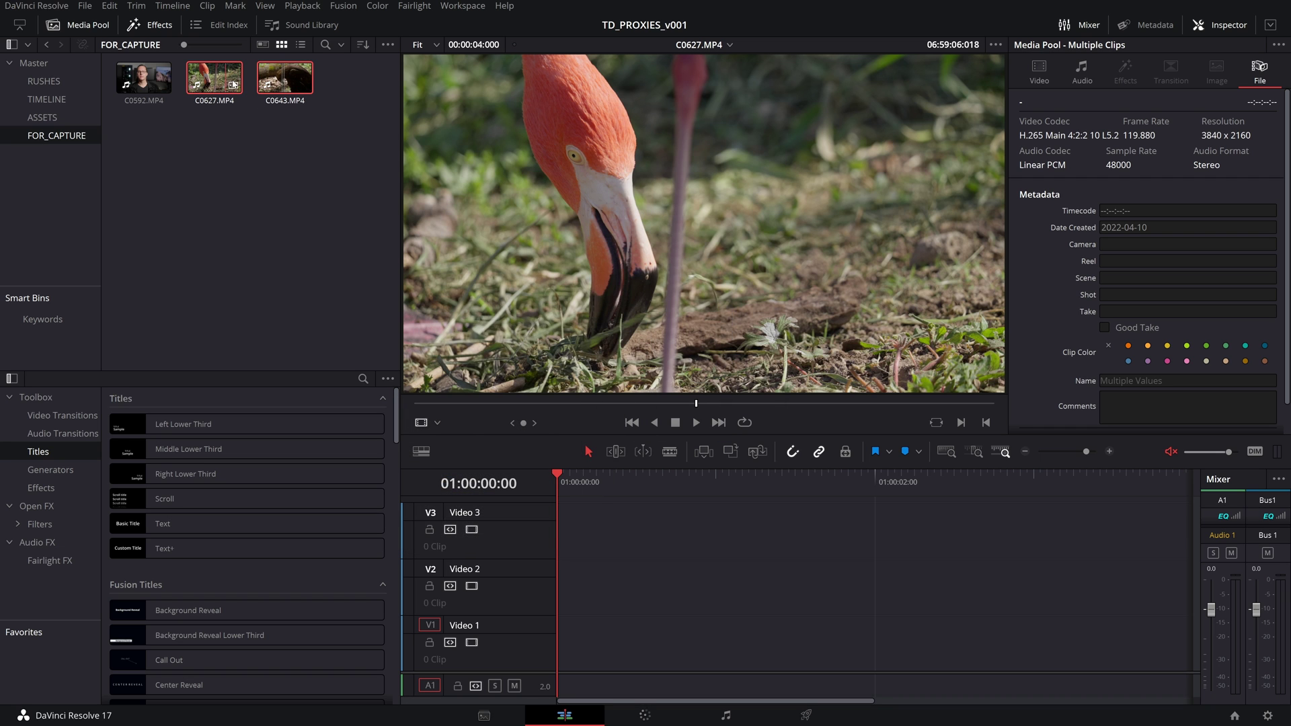
Link C0627 and C0643 to their proxies by choosing the RES_GEN_PROXY folder.
right_click(222, 92)
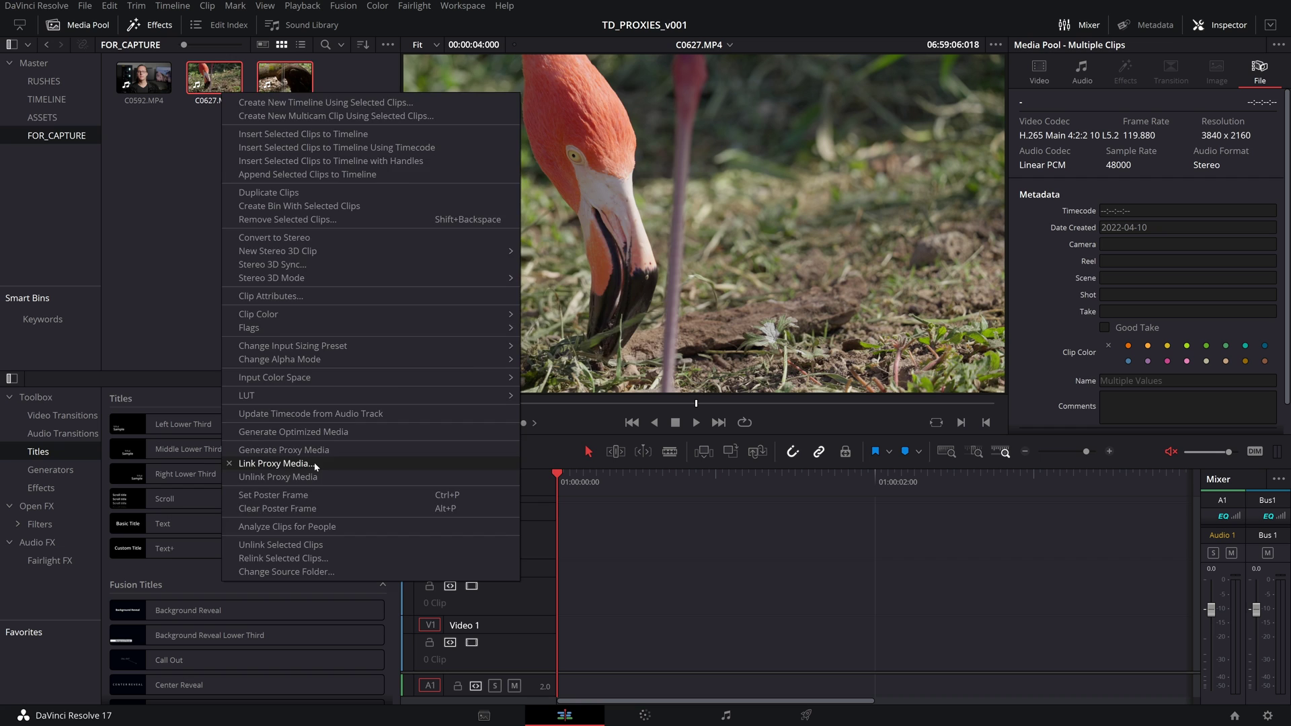
left_click(359, 456)
left_click(513, 88)
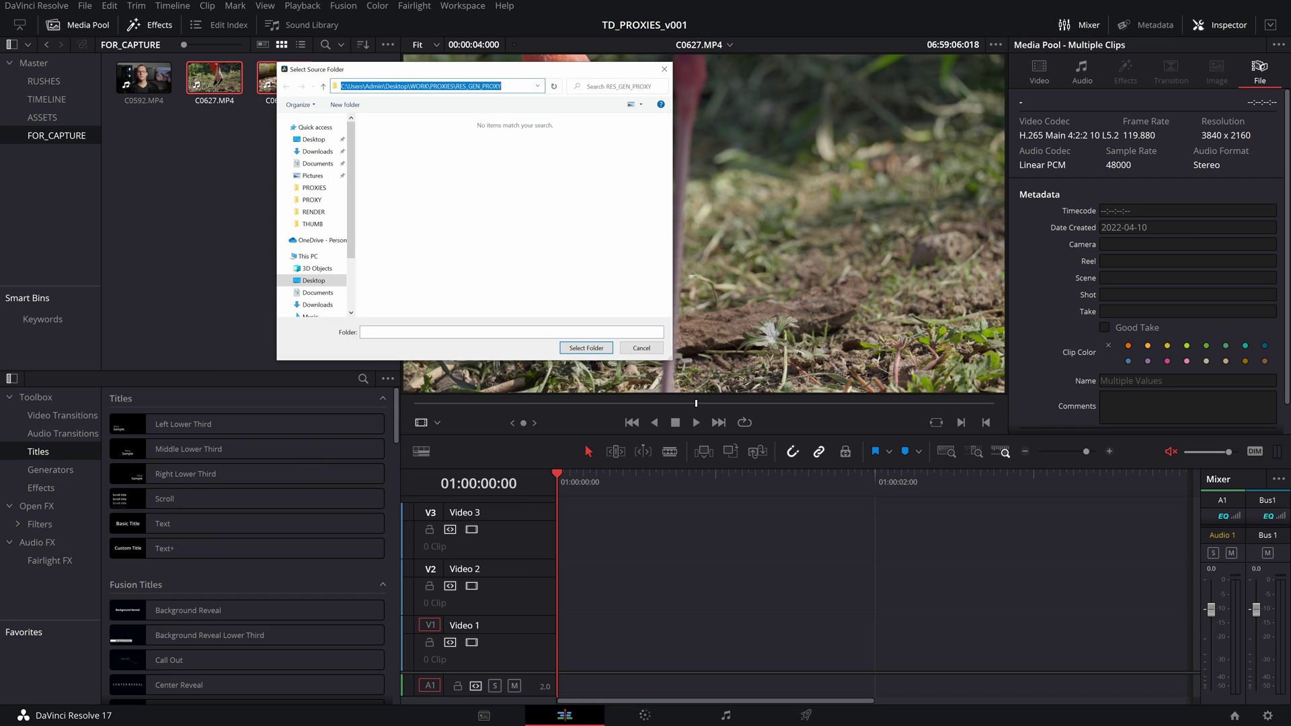
left_click(521, 87)
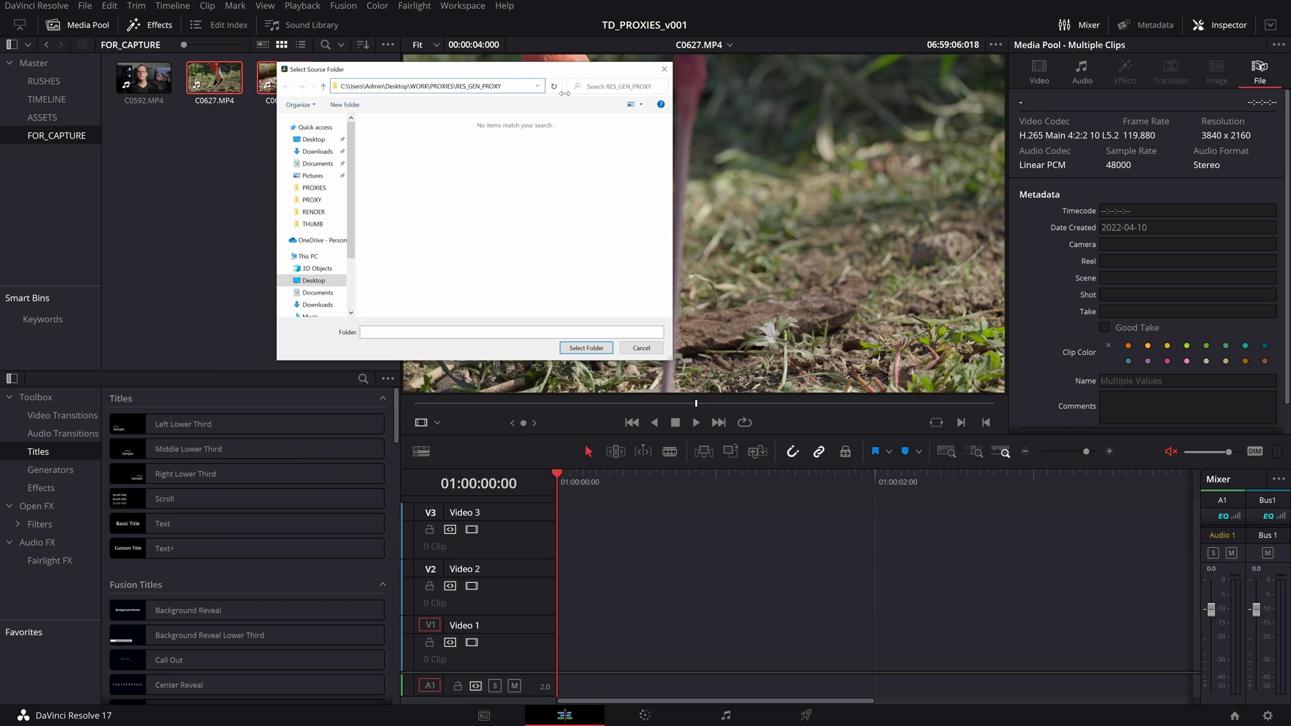
key("Return")
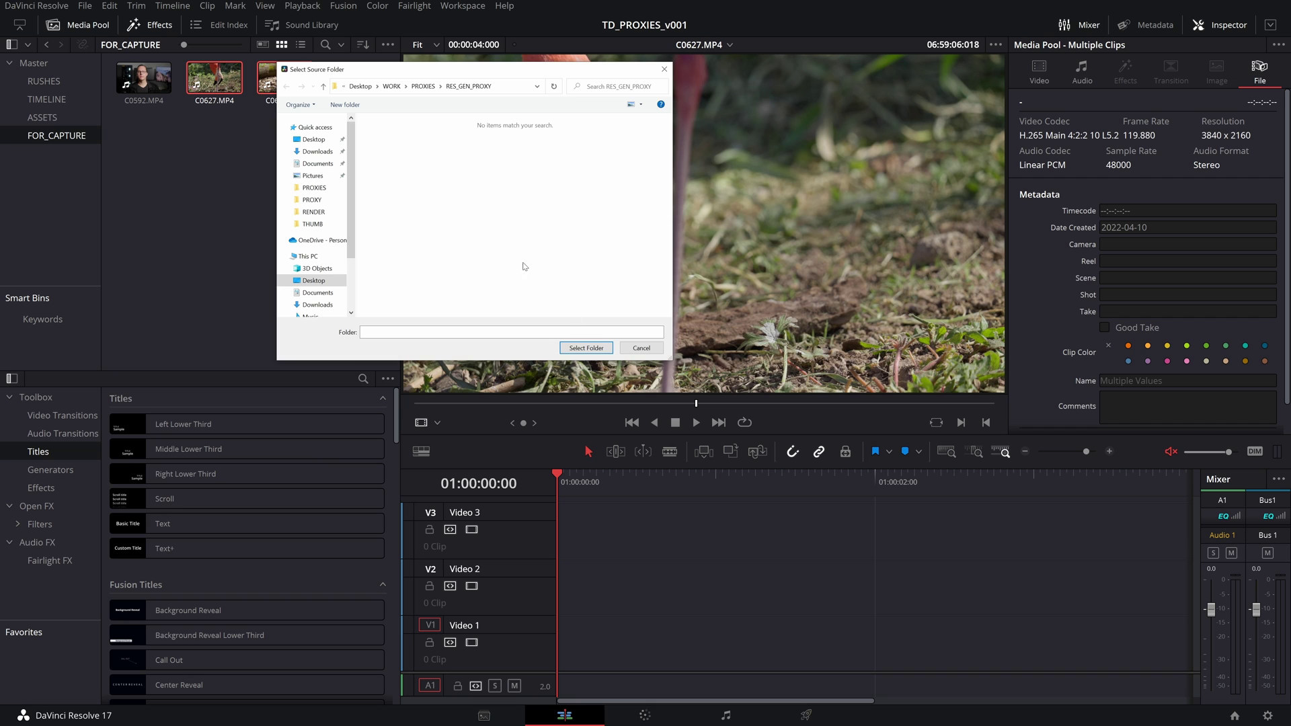
left_click_drag(548, 70, 737, 74)
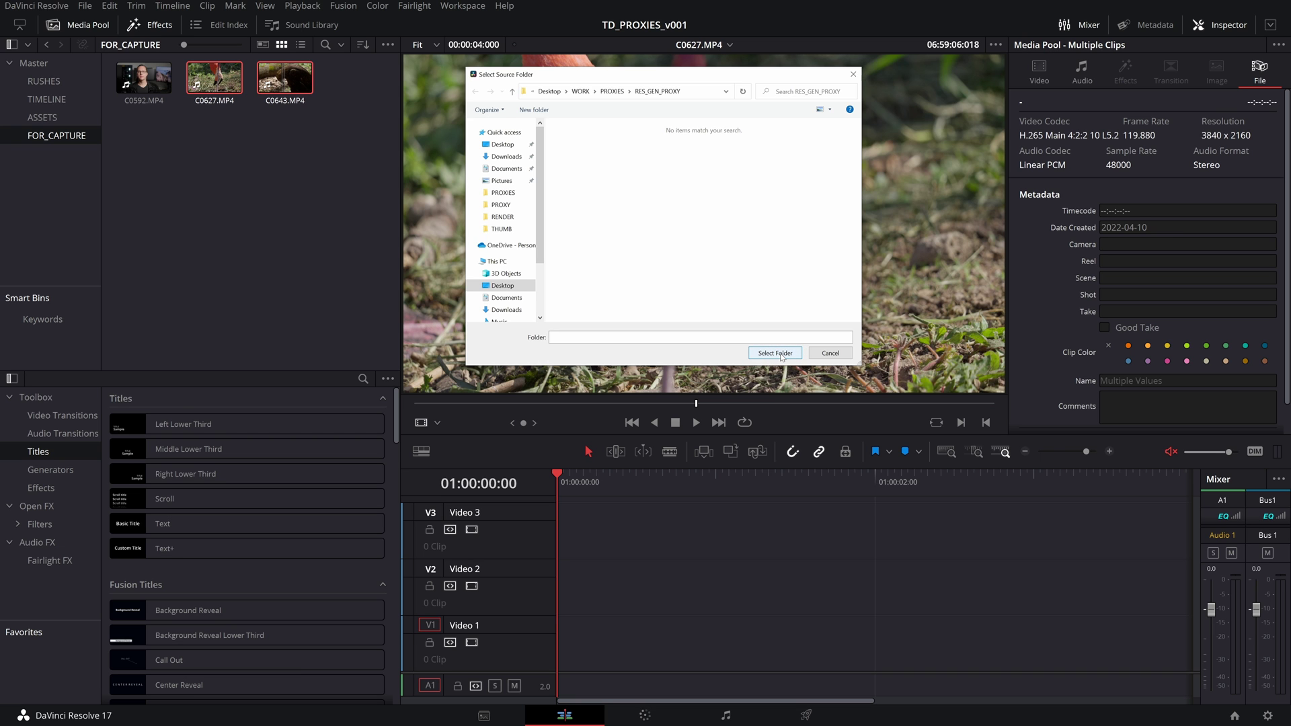
left_click(775, 353)
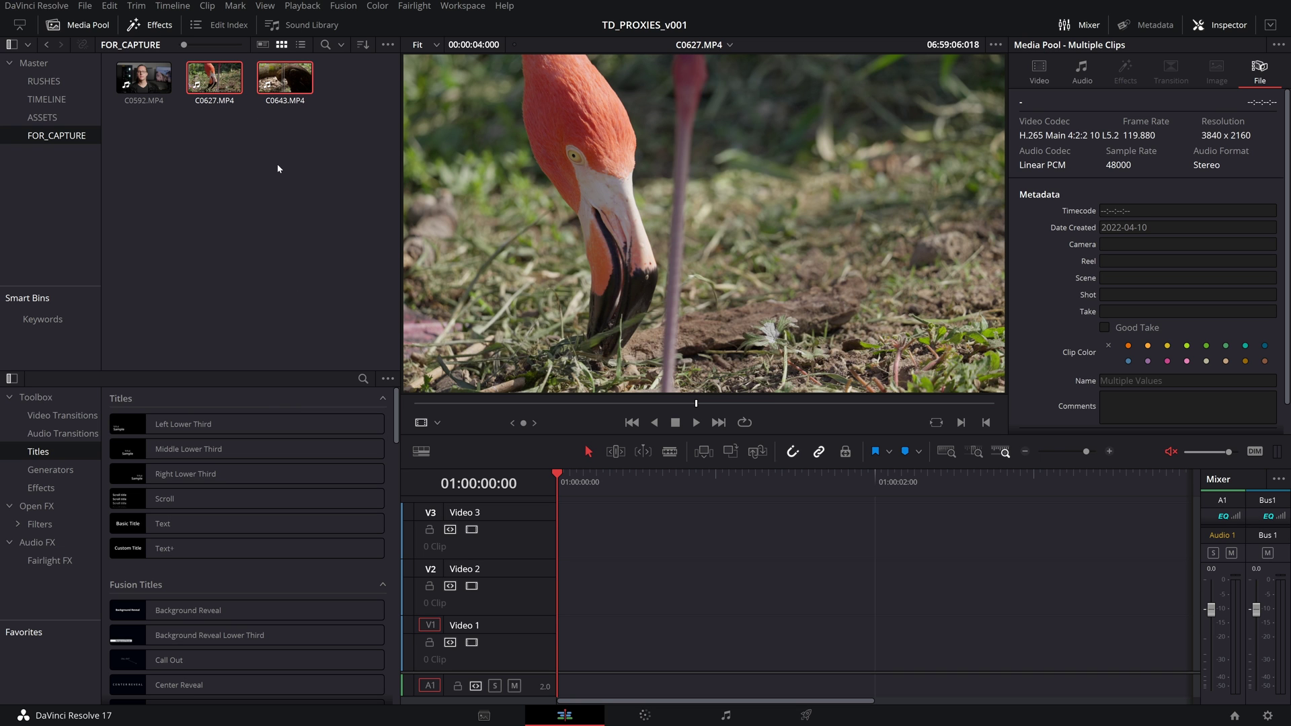
Play C0627, then load the eagle clip C0643 and play and scrub through it.
left_click(211, 78)
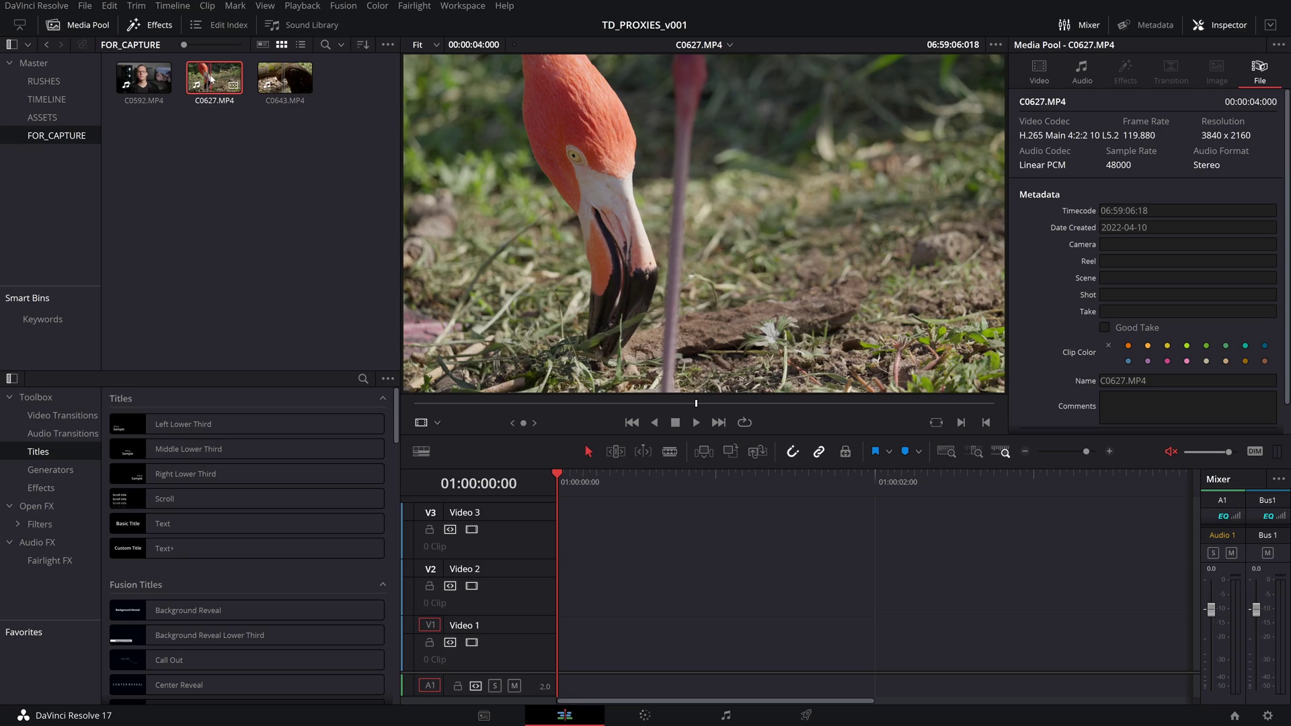
left_click(696, 422)
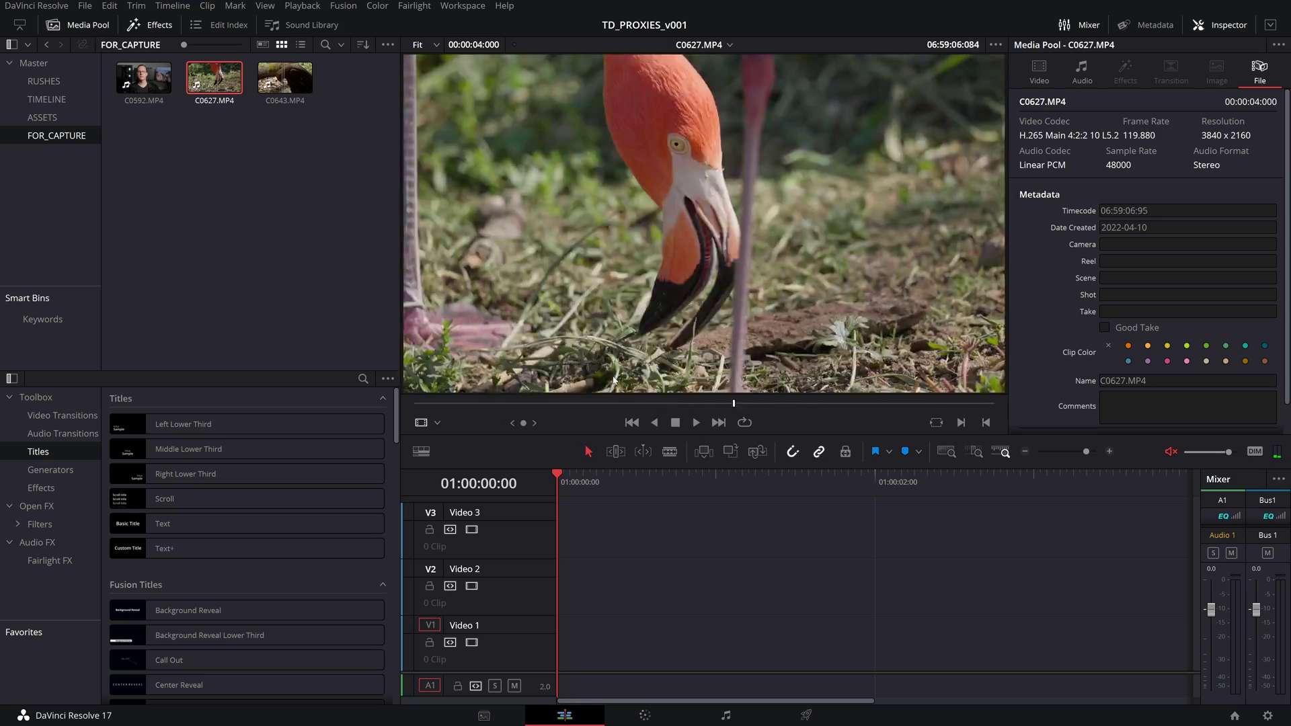
left_click(289, 80)
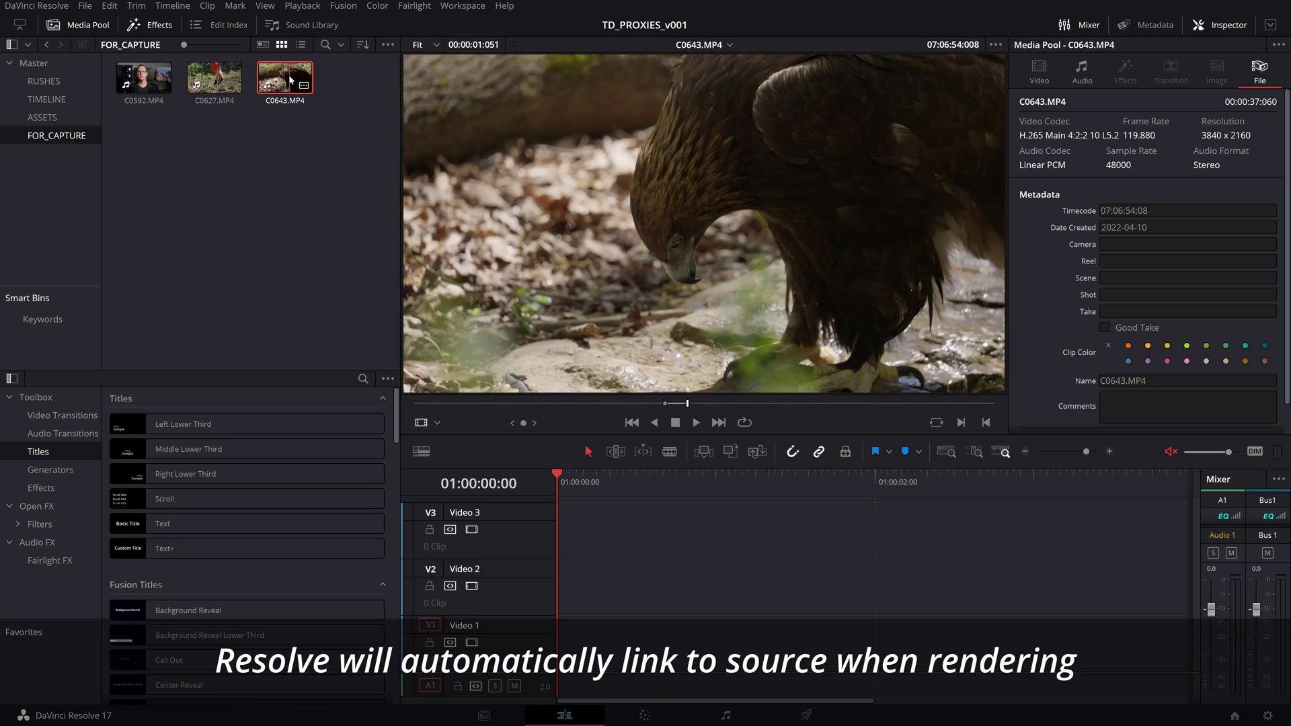
left_click_drag(661, 404, 437, 402)
key("space")
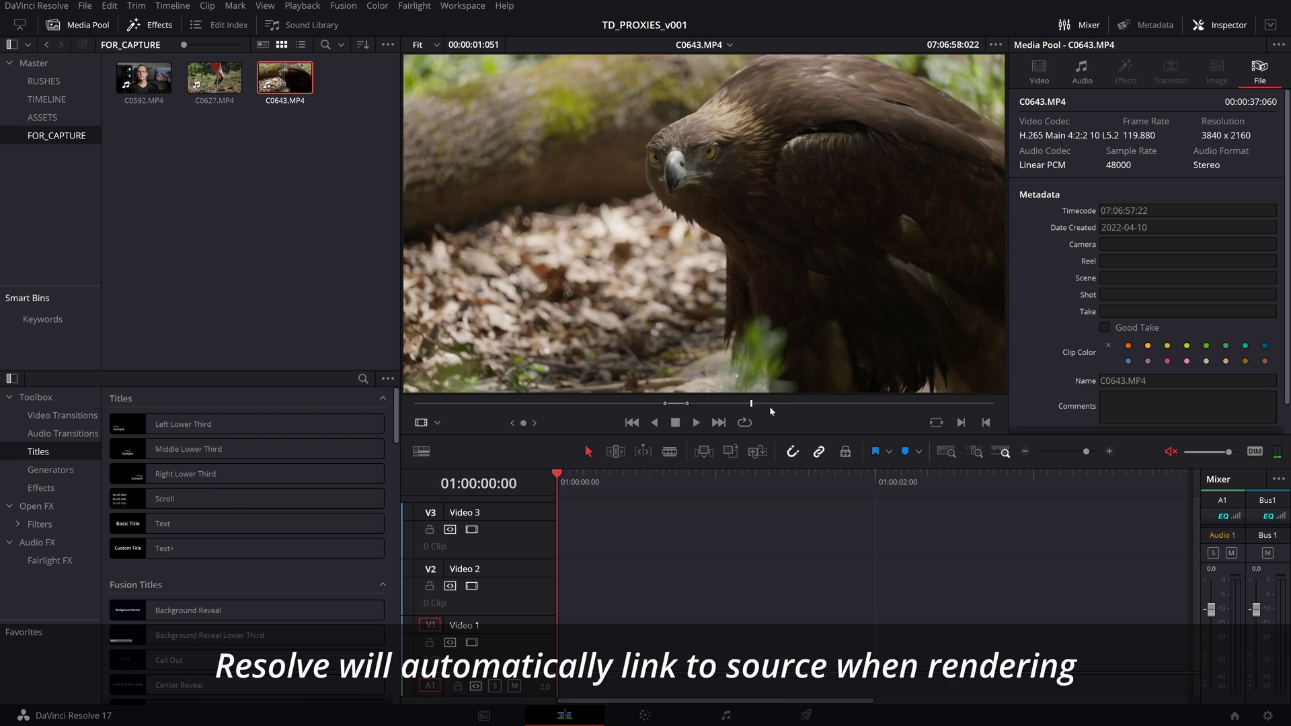
left_click(832, 409)
left_click_drag(832, 414, 561, 406)
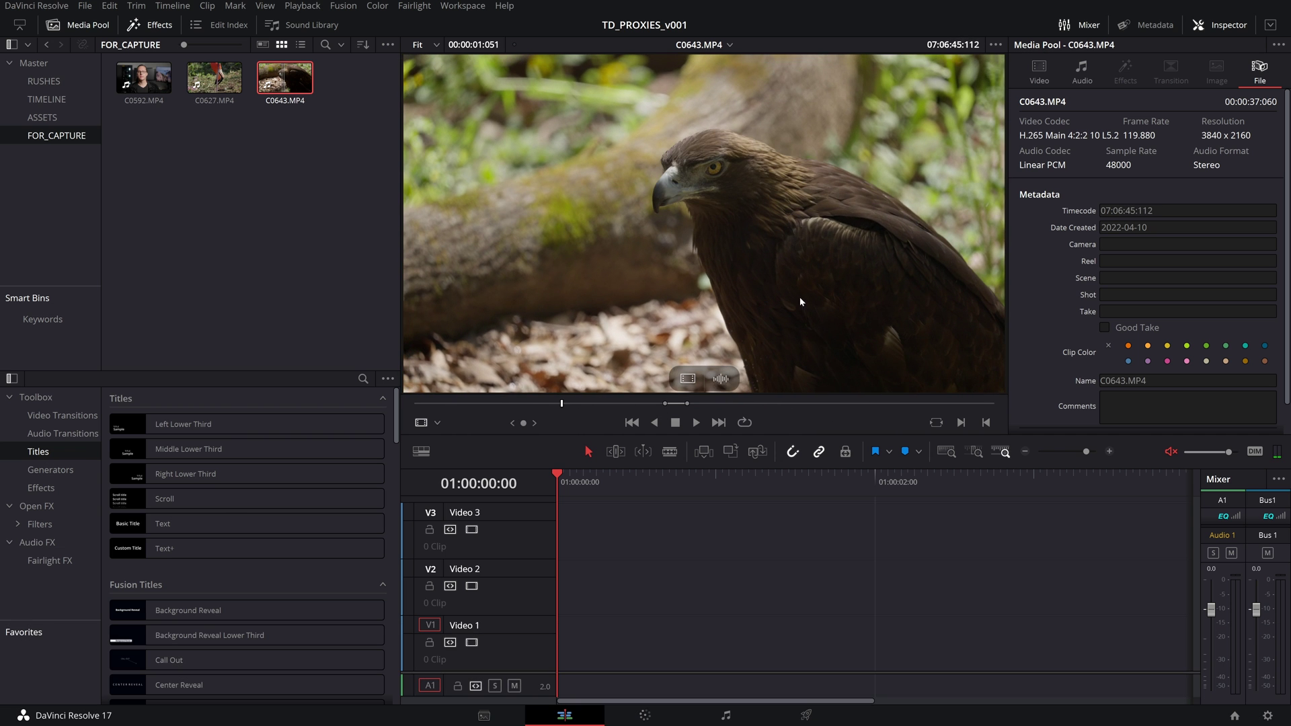